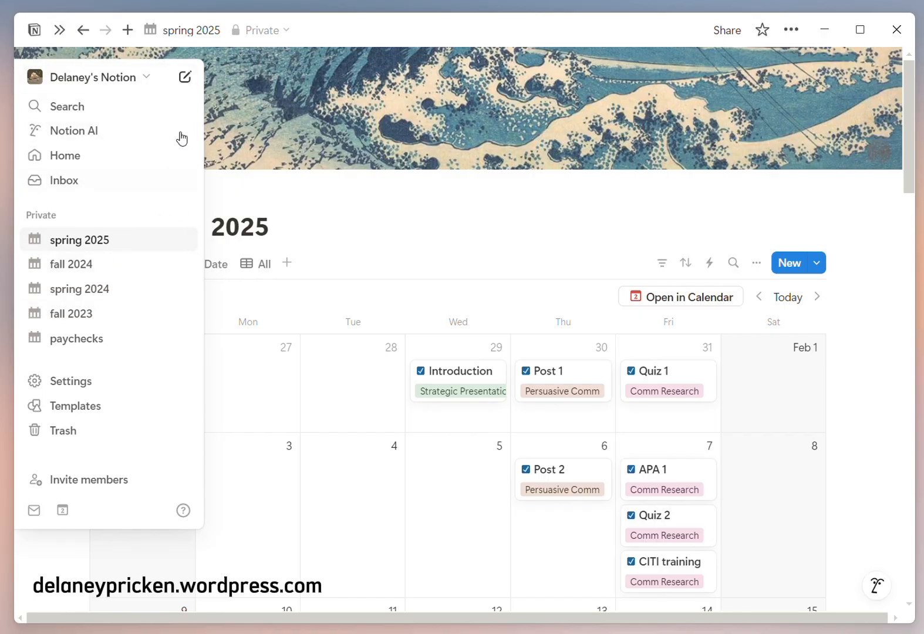
Start a new page and search the template marketplace for "course schedule"
{"action": "left_click", "coordinate": [186, 78]}
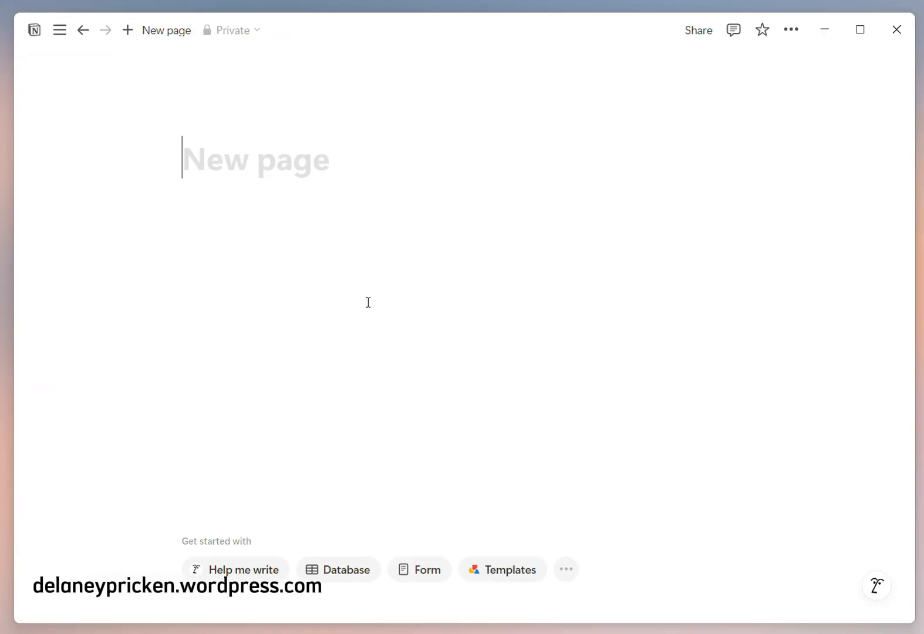
{"action": "left_click", "coordinate": [501, 572]}
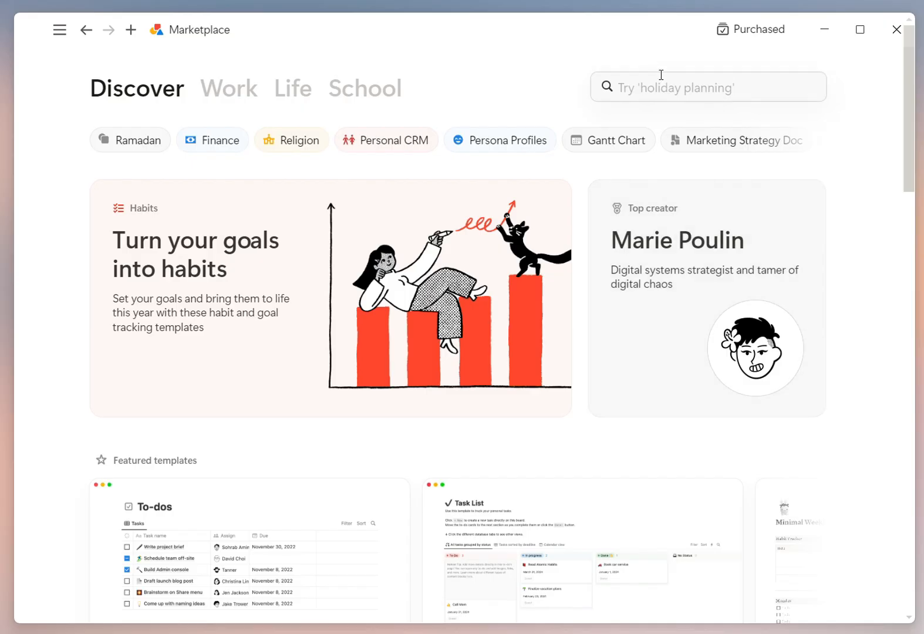
{"action": "left_click", "coordinate": [662, 80]}
{"action": "type", "text": "cours"}
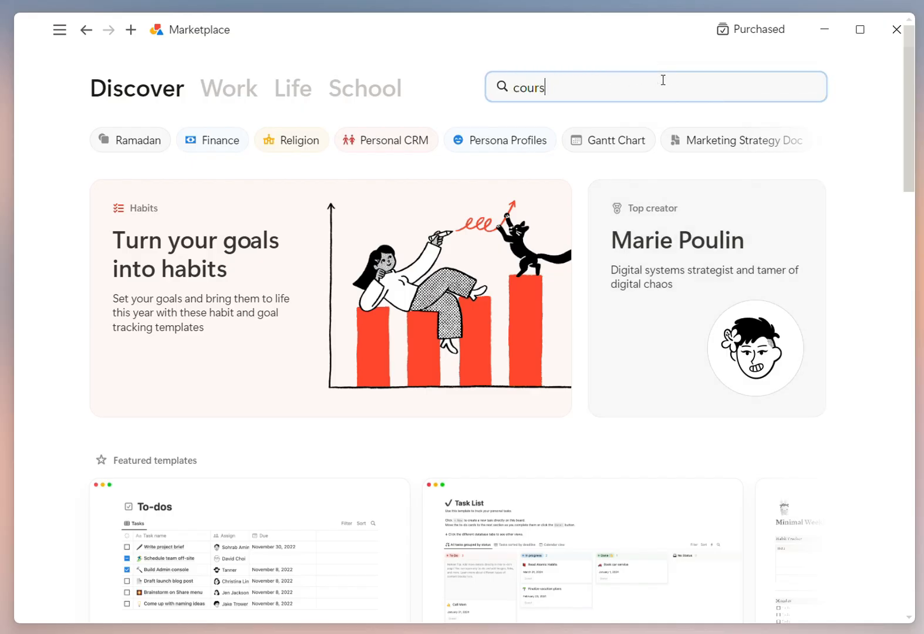
{"action": "type", "text": "e schedule"}
{"action": "key", "text": "Return"}
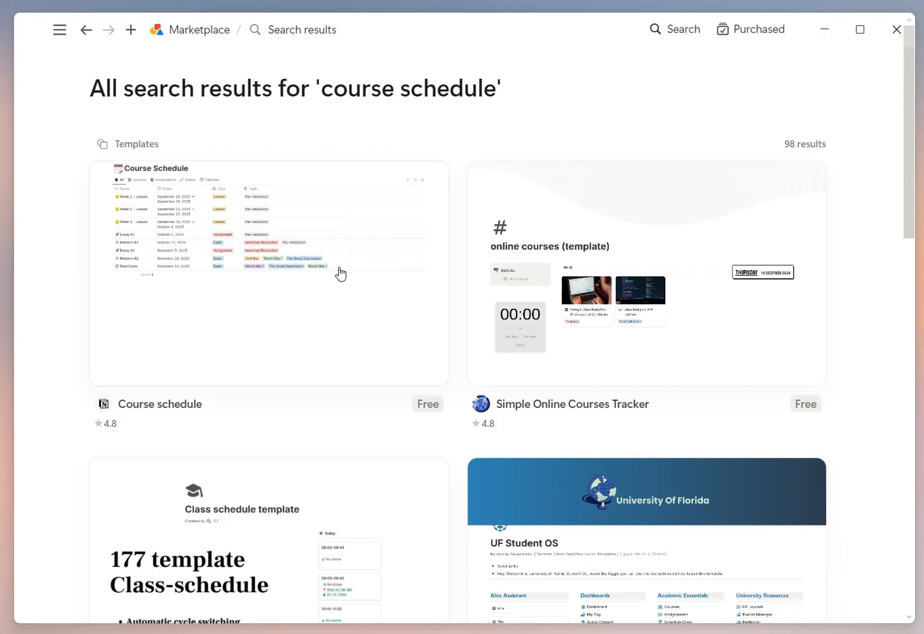
Add the free Course schedule template to the workspace and open its Course Schedule page
{"action": "left_click", "coordinate": [314, 297]}
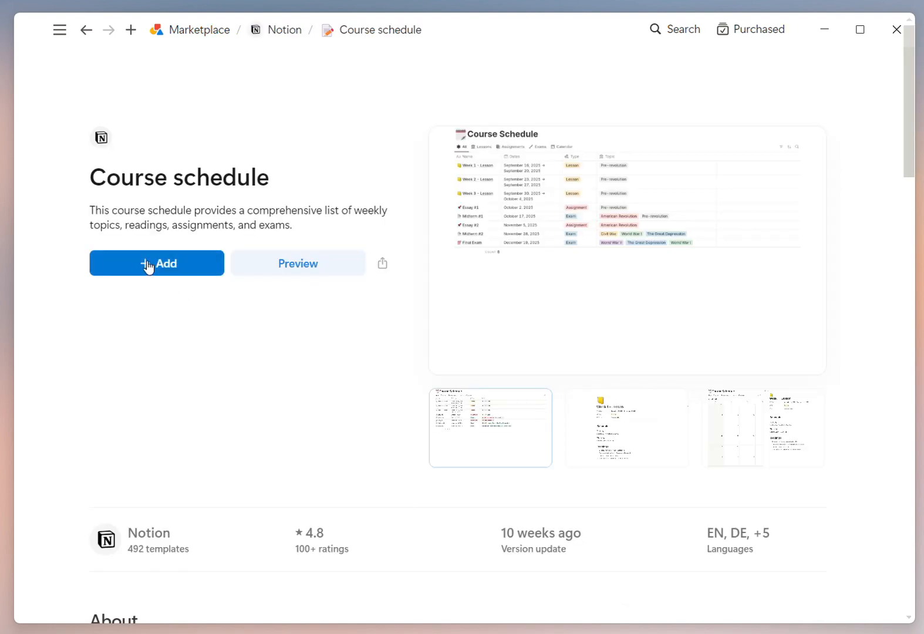
{"action": "left_click", "coordinate": [148, 267]}
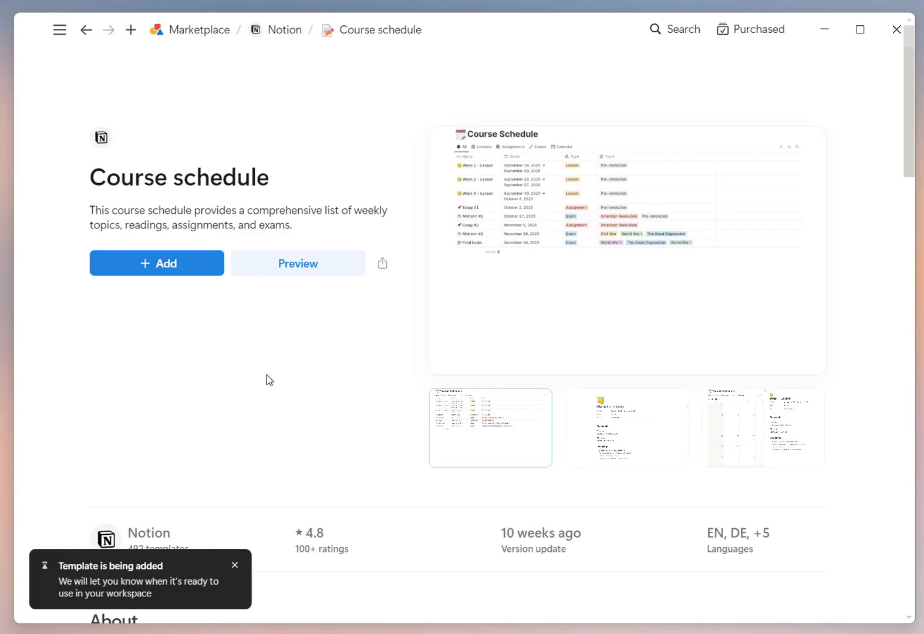
{"action": "mouse_move", "coordinate": [59, 29]}
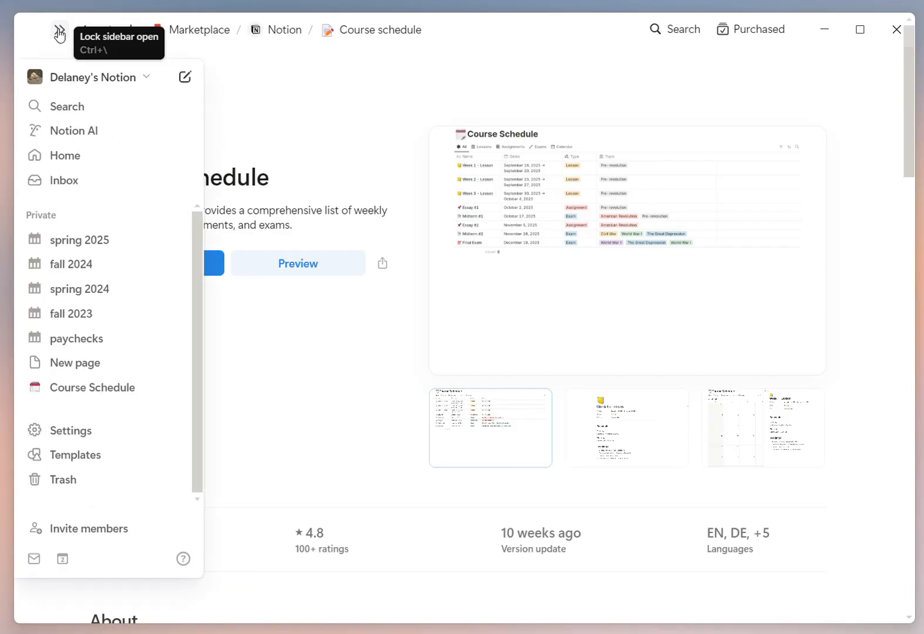
{"action": "left_click", "coordinate": [94, 388]}
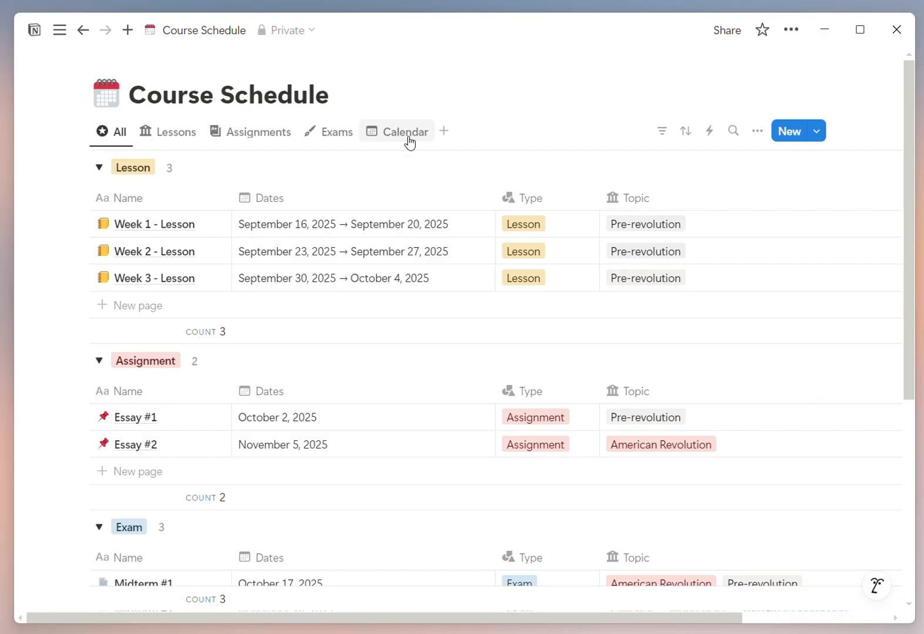
Switch the Course Schedule database to the Calendar view and delete its All and Lessons views
{"action": "left_click", "coordinate": [390, 139]}
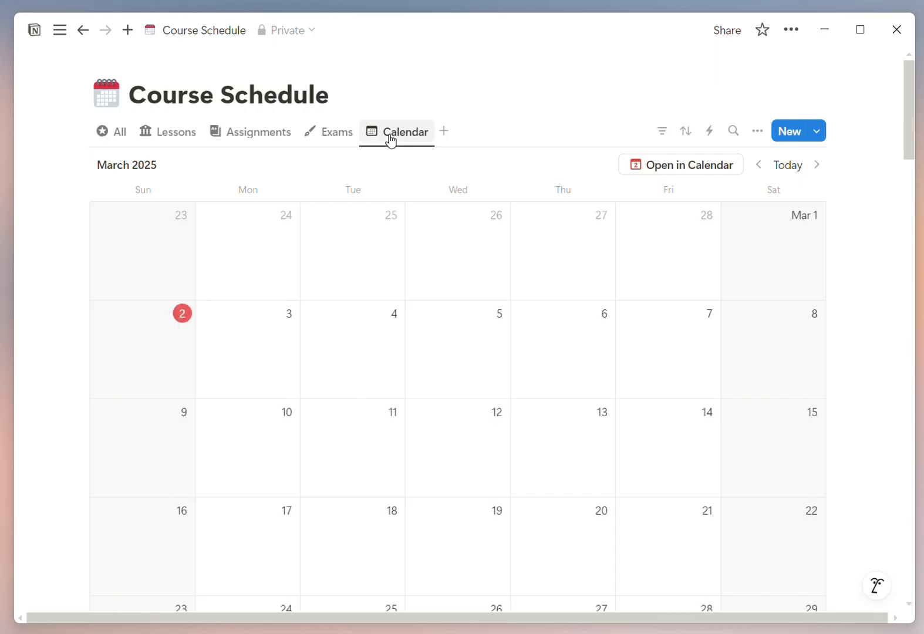
{"action": "right_click", "coordinate": [124, 136]}
{"action": "left_click", "coordinate": [157, 275]}
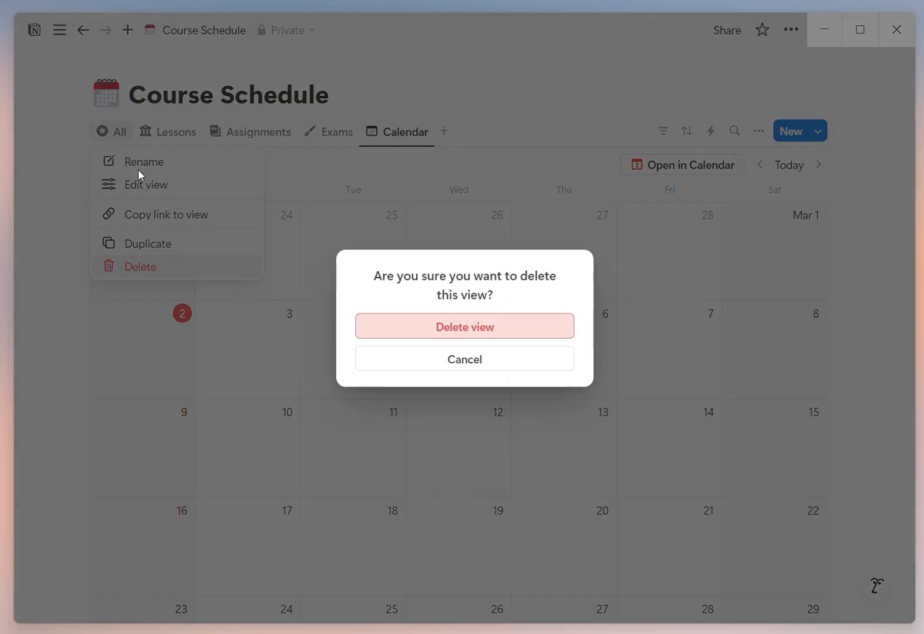
{"action": "left_click", "coordinate": [468, 329]}
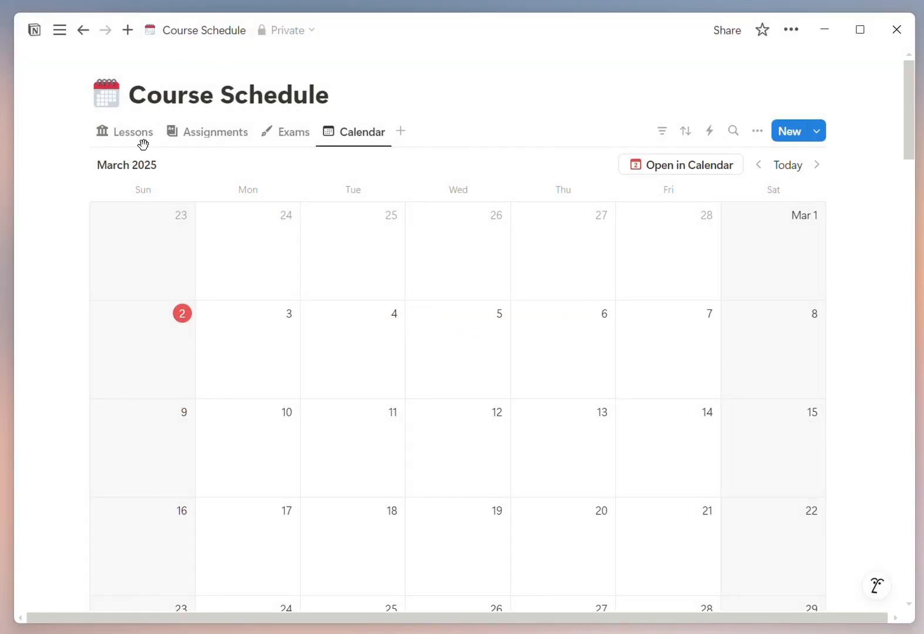
{"action": "right_click", "coordinate": [122, 138]}
{"action": "left_click", "coordinate": [192, 268]}
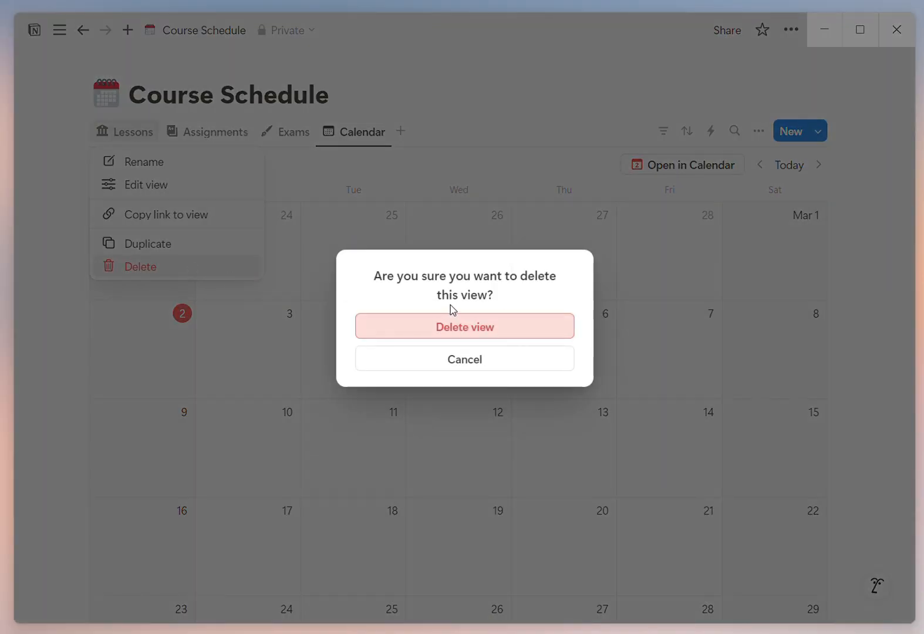
{"action": "left_click", "coordinate": [457, 326]}
Delete the Assignments and Exams views from the Course Schedule database
{"action": "right_click", "coordinate": [107, 143]}
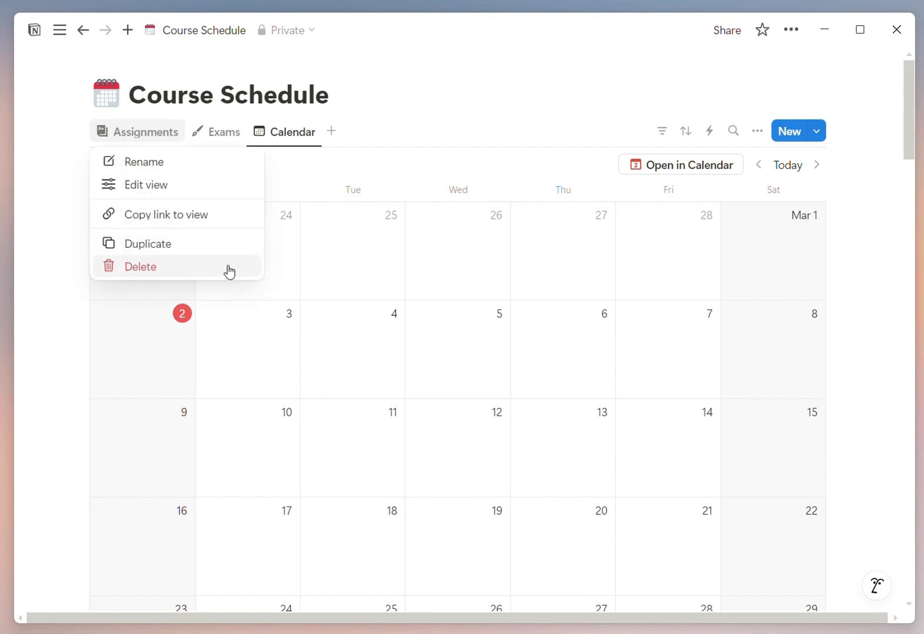
{"action": "left_click", "coordinate": [193, 269]}
{"action": "left_click", "coordinate": [467, 322]}
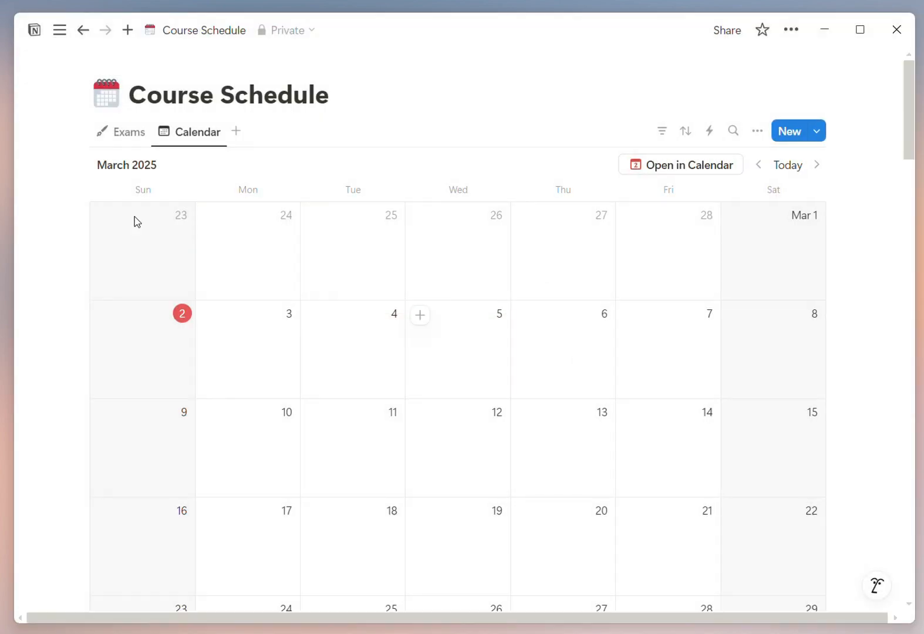
{"action": "right_click", "coordinate": [118, 132]}
{"action": "left_click", "coordinate": [134, 267]}
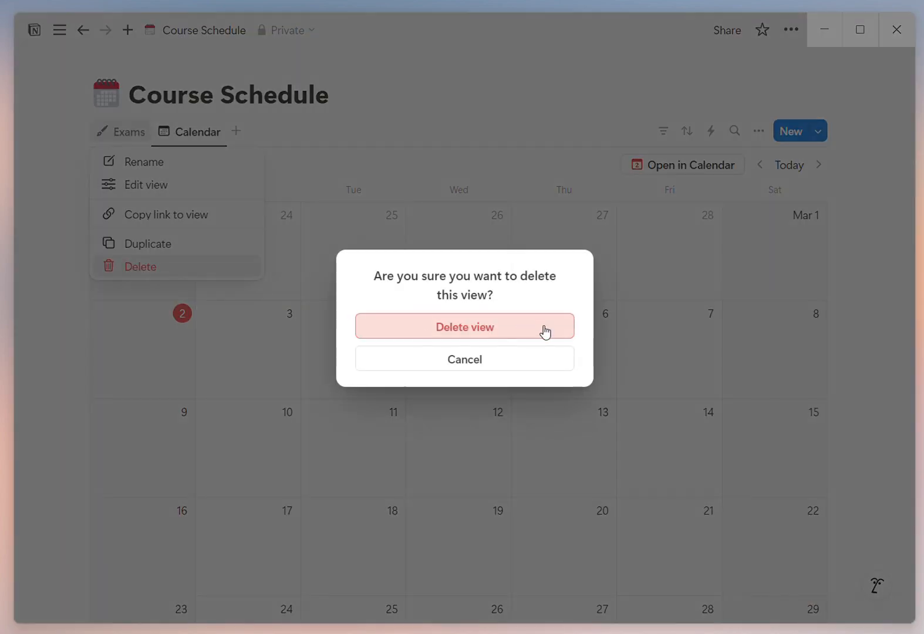
{"action": "left_click", "coordinate": [542, 329]}
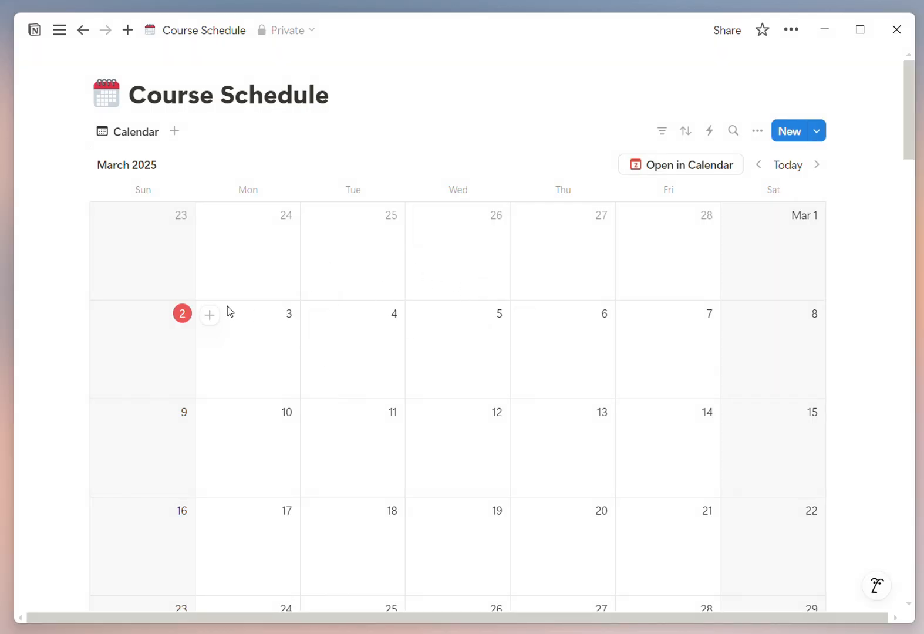
Create a calendar entry on March 3, 2025 titled "assignment name" and check its date options
{"action": "left_click", "coordinate": [210, 315]}
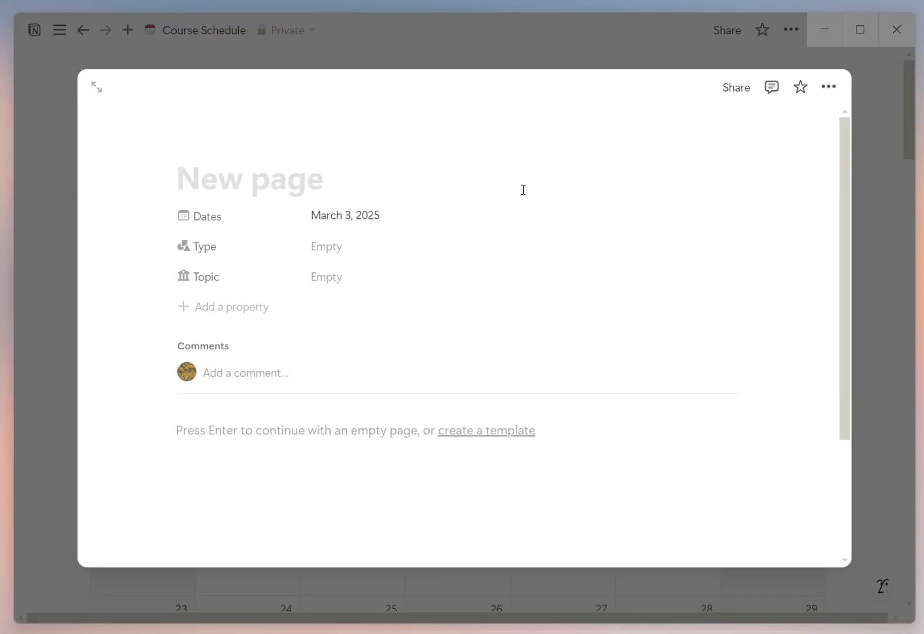
{"action": "type", "text": "assignment name"}
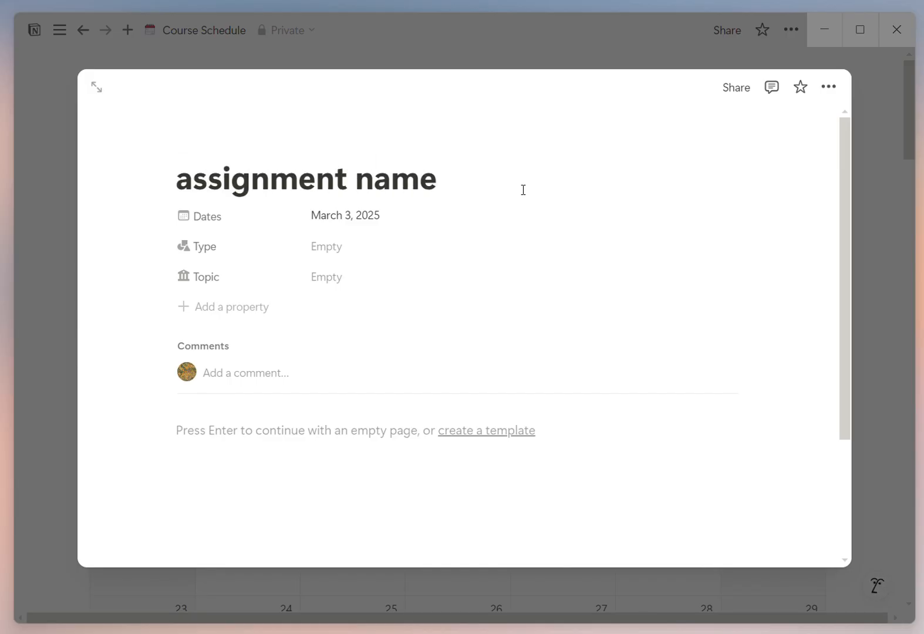
{"action": "left_click", "coordinate": [447, 221]}
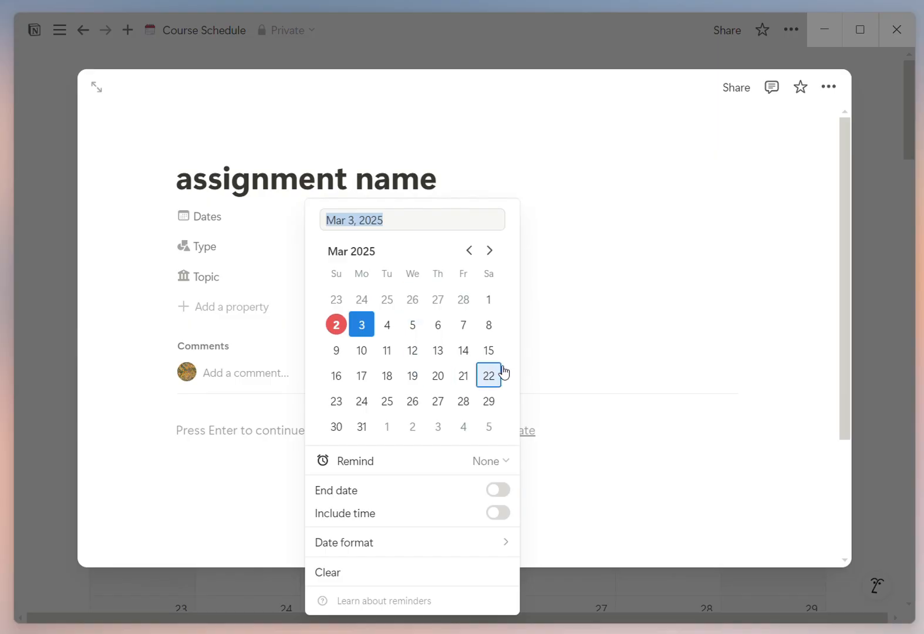
{"action": "left_click", "coordinate": [531, 221]}
Set the entry's Type to Assignment and replace it with a newly created option, "Reading"
{"action": "left_click", "coordinate": [425, 257]}
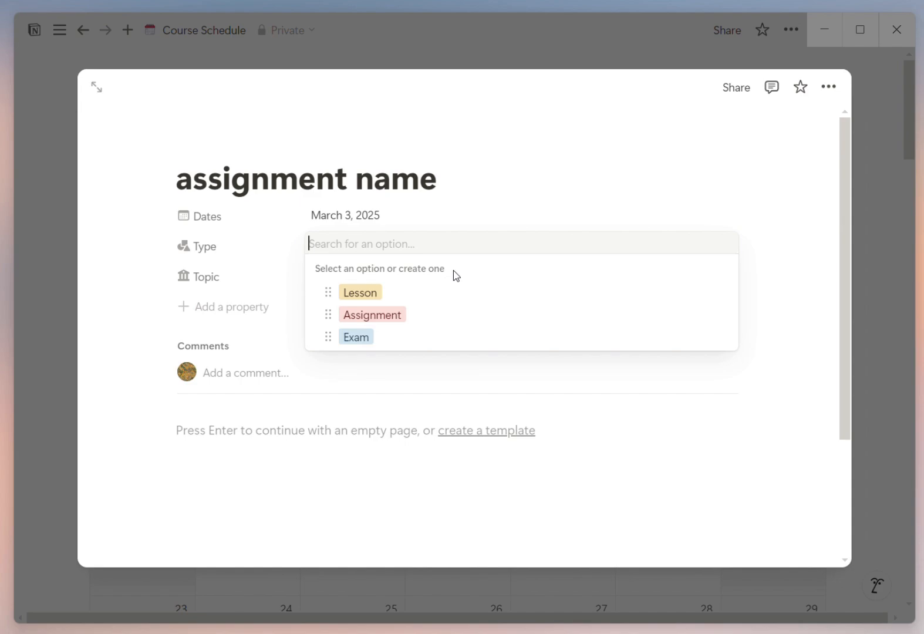
{"action": "left_click", "coordinate": [489, 315]}
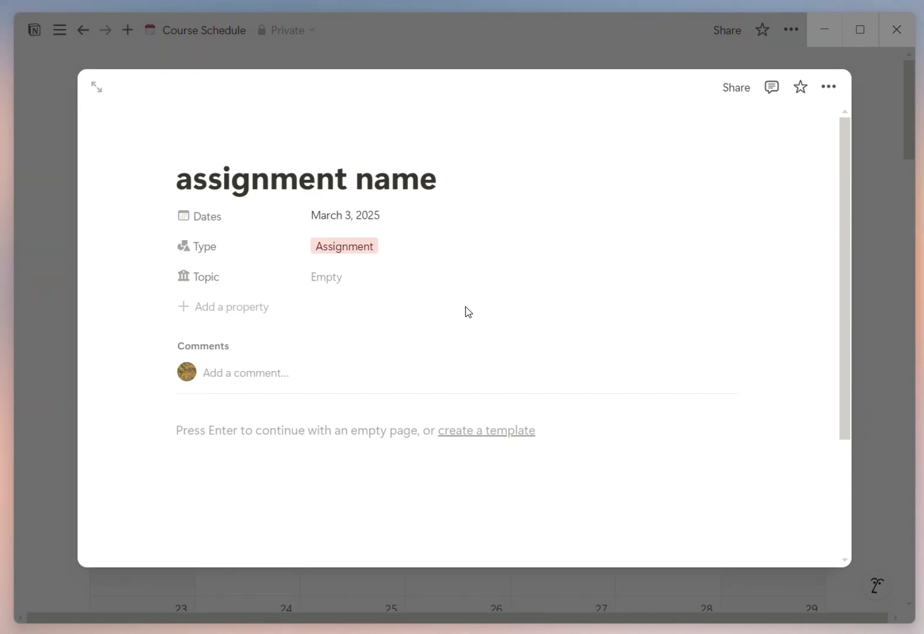
{"action": "left_click", "coordinate": [484, 245]}
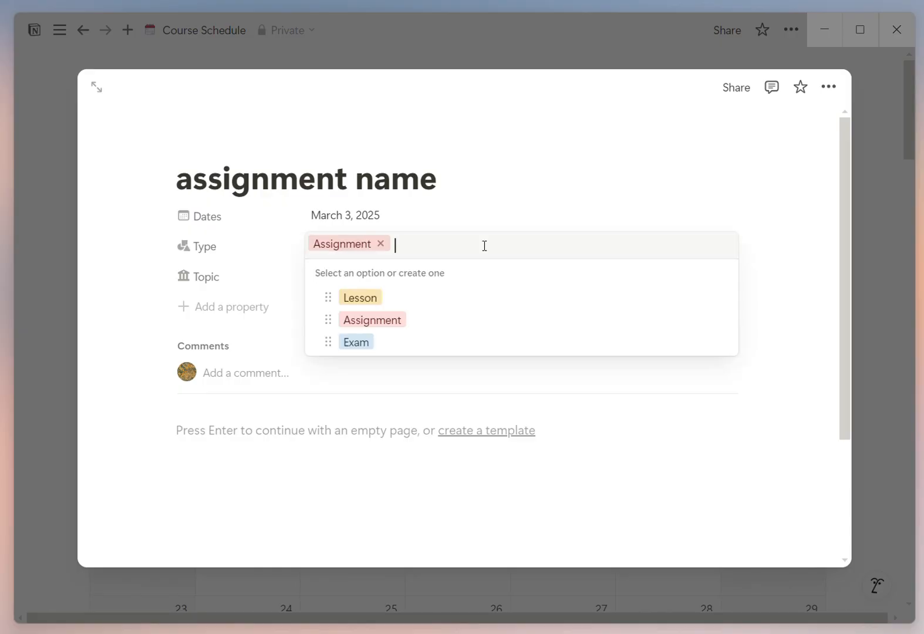
{"action": "key", "text": "BackSpace"}
{"action": "type", "text": "Read"}
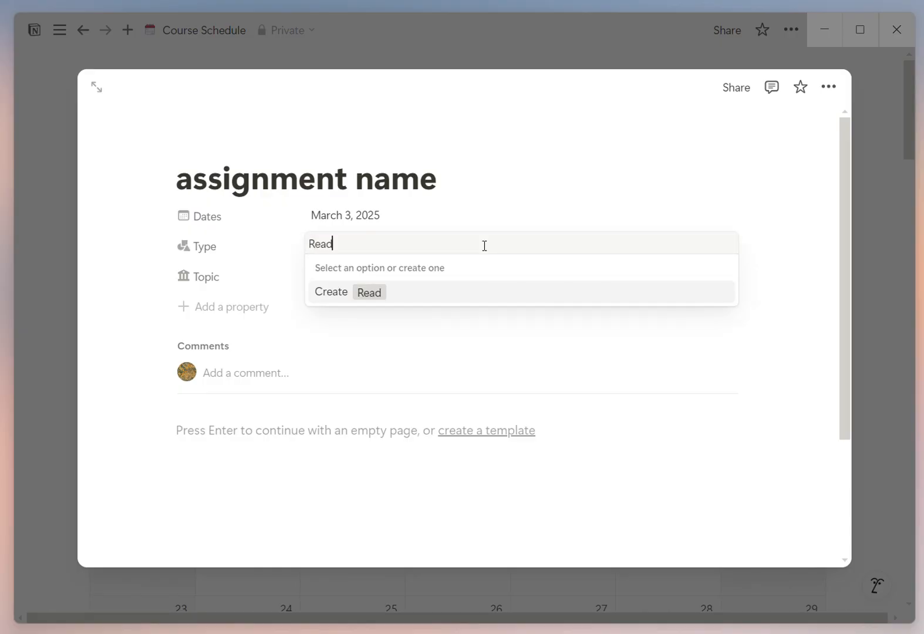
{"action": "type", "text": "ing"}
{"action": "left_click", "coordinate": [435, 296]}
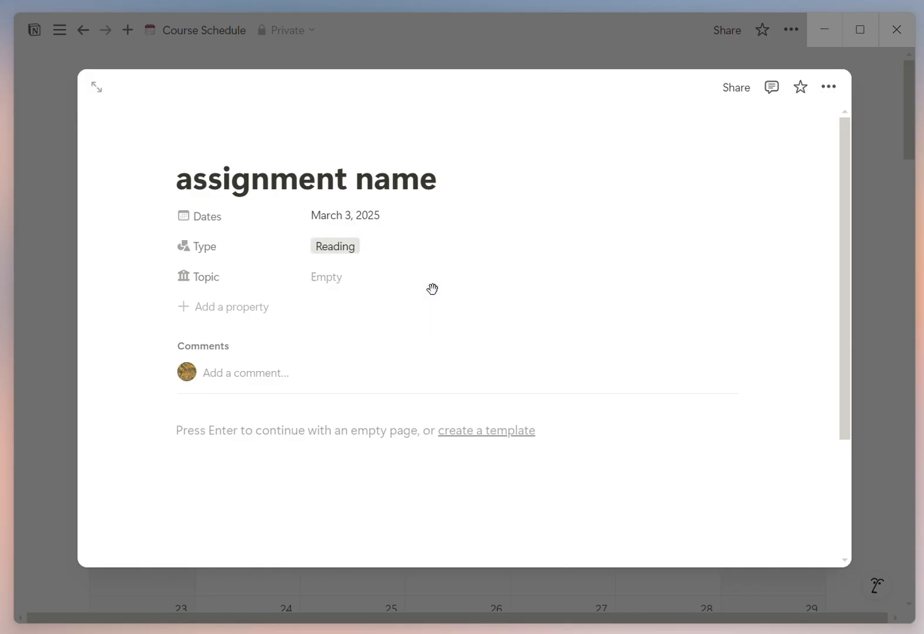
Delete the preset Topic options Pre-revolution and American Revolution
{"action": "left_click", "coordinate": [383, 284]}
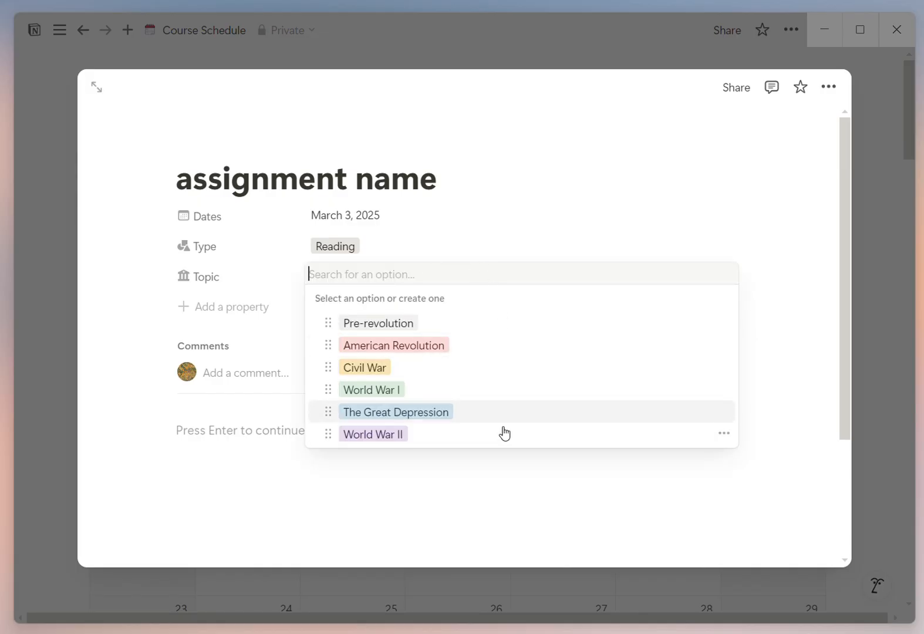
{"action": "left_click", "coordinate": [727, 324]}
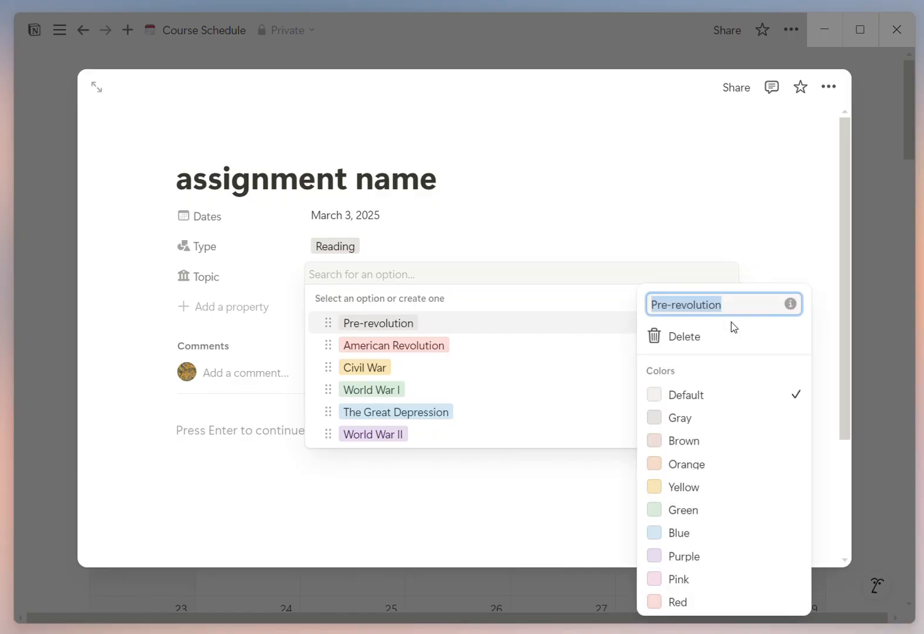
{"action": "left_click", "coordinate": [688, 338]}
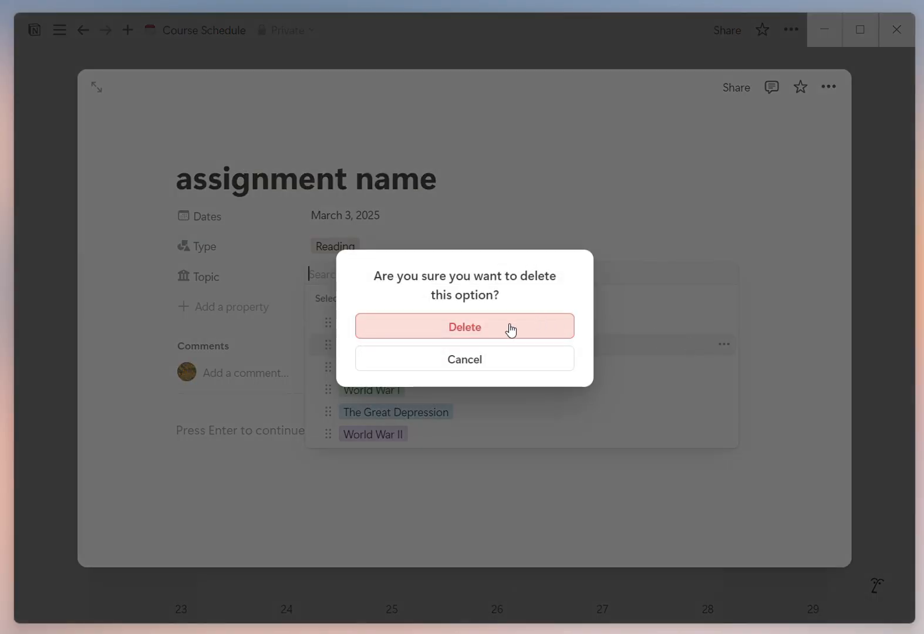
{"action": "left_click", "coordinate": [510, 328]}
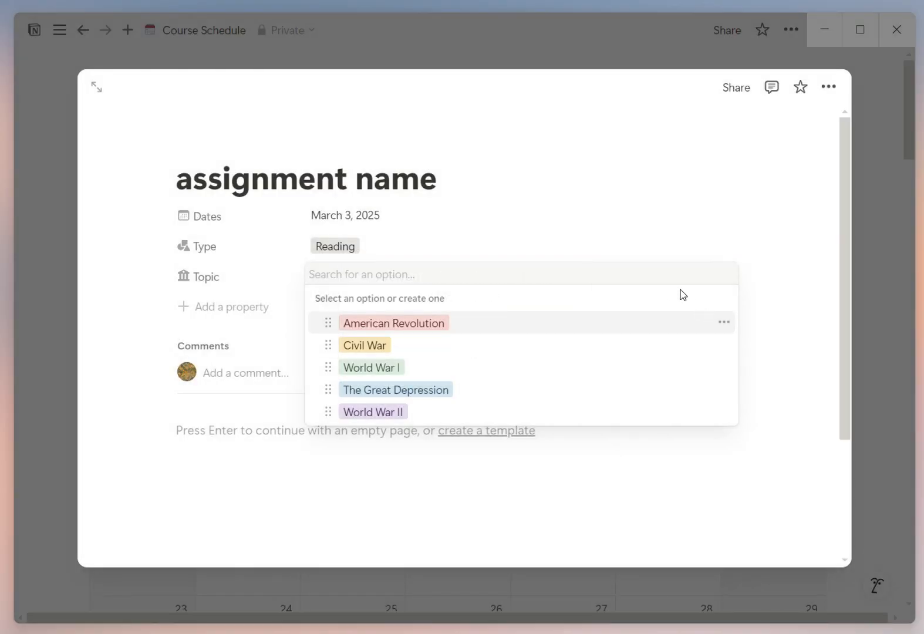
{"action": "left_click", "coordinate": [724, 322]}
{"action": "left_click", "coordinate": [687, 338]}
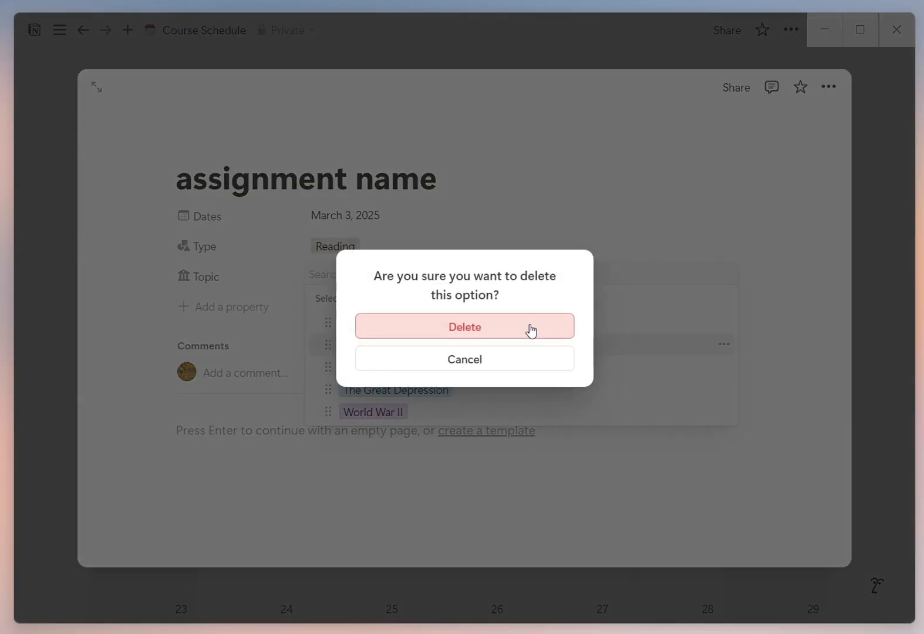
{"action": "left_click", "coordinate": [531, 331]}
Delete the remaining preset Topic options: Civil War, World War I, The Great Depression and World War II
{"action": "left_click", "coordinate": [732, 346]}
{"action": "left_click", "coordinate": [724, 347]}
{"action": "left_click", "coordinate": [724, 322]}
{"action": "left_click", "coordinate": [723, 344]}
{"action": "left_click", "coordinate": [700, 346]}
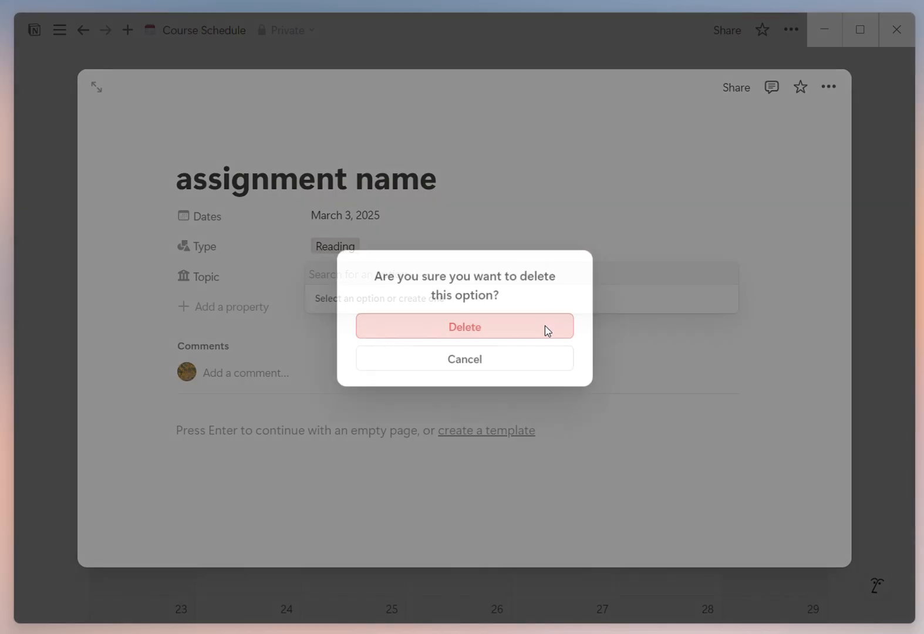
{"action": "left_click", "coordinate": [546, 328]}
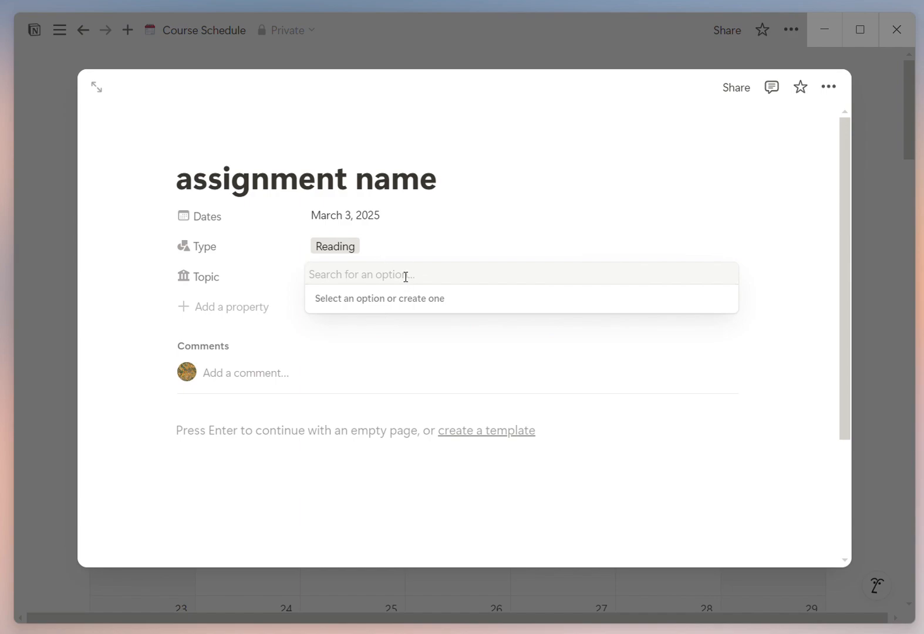
Create a Topic option named "Psychology" and assign it to the entry
{"action": "type", "text": "Psychology"}
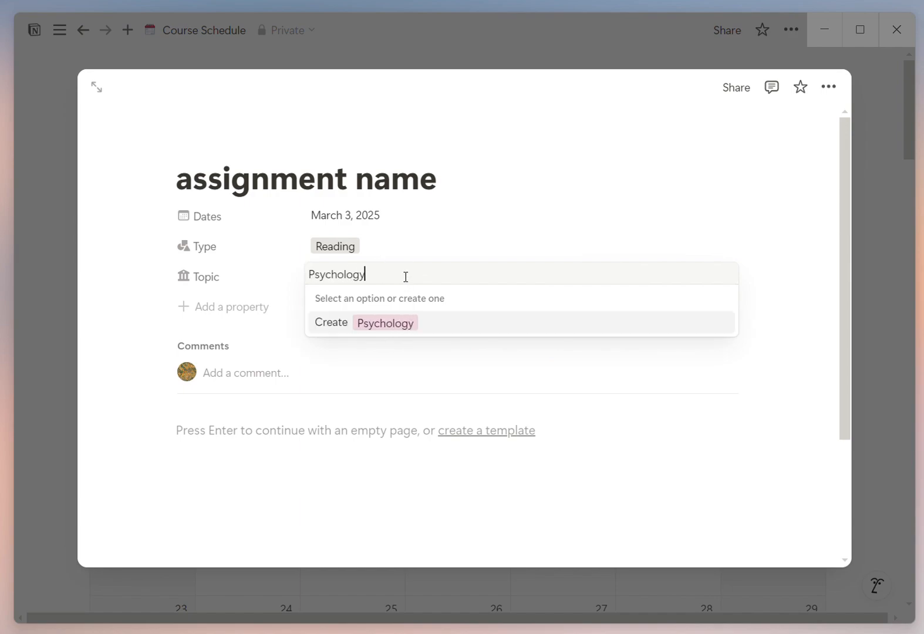
{"action": "left_click", "coordinate": [446, 331]}
{"action": "left_click", "coordinate": [331, 453]}
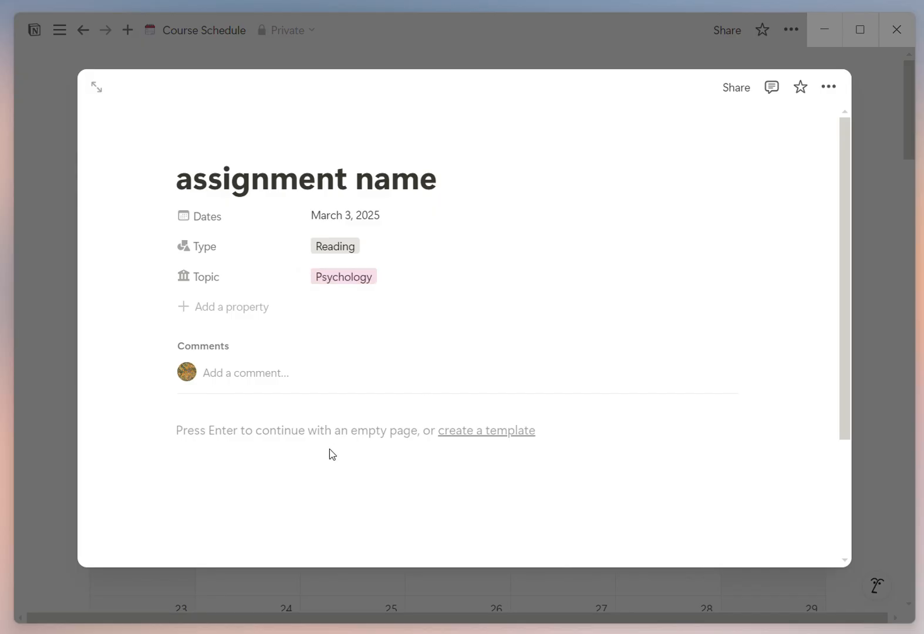
Look over the entry's empty page body, dismiss the AI tip, and return to the calendar
{"action": "scroll", "coordinate": [643, 320], "scroll_direction": "down", "scroll_amount": 1}
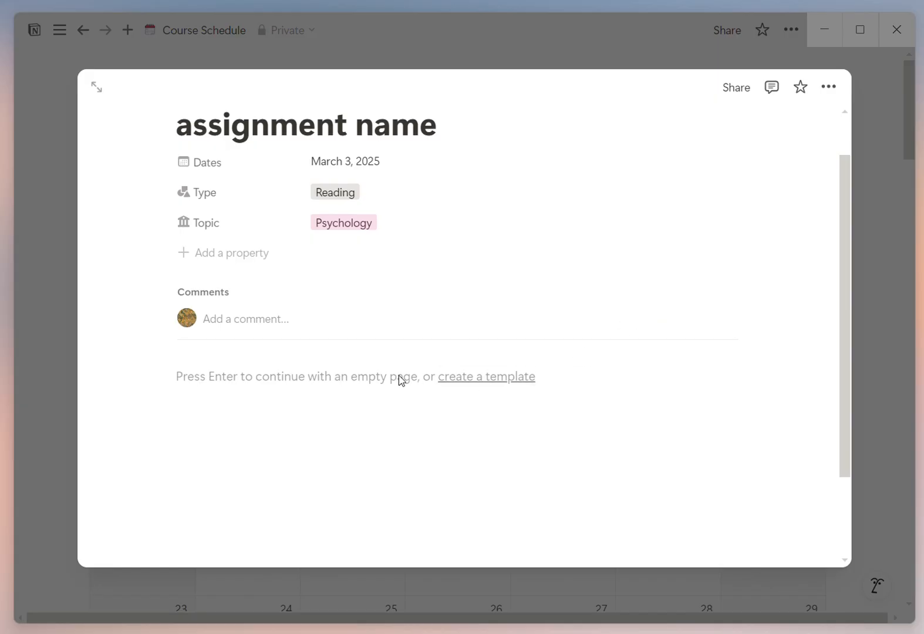
{"action": "left_click", "coordinate": [343, 376]}
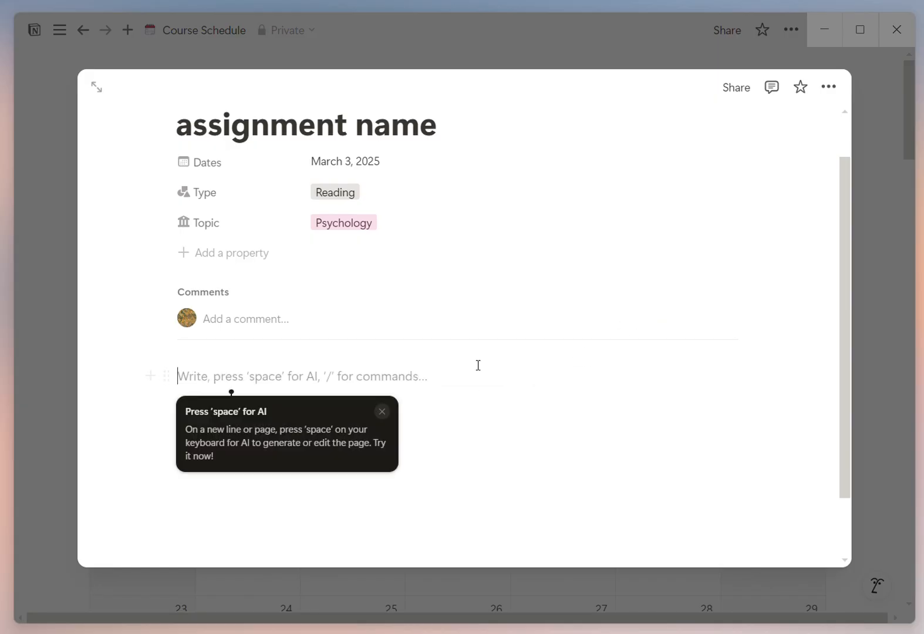
{"action": "left_click", "coordinate": [382, 412]}
{"action": "scroll", "coordinate": [636, 380], "scroll_direction": "down", "scroll_amount": 2}
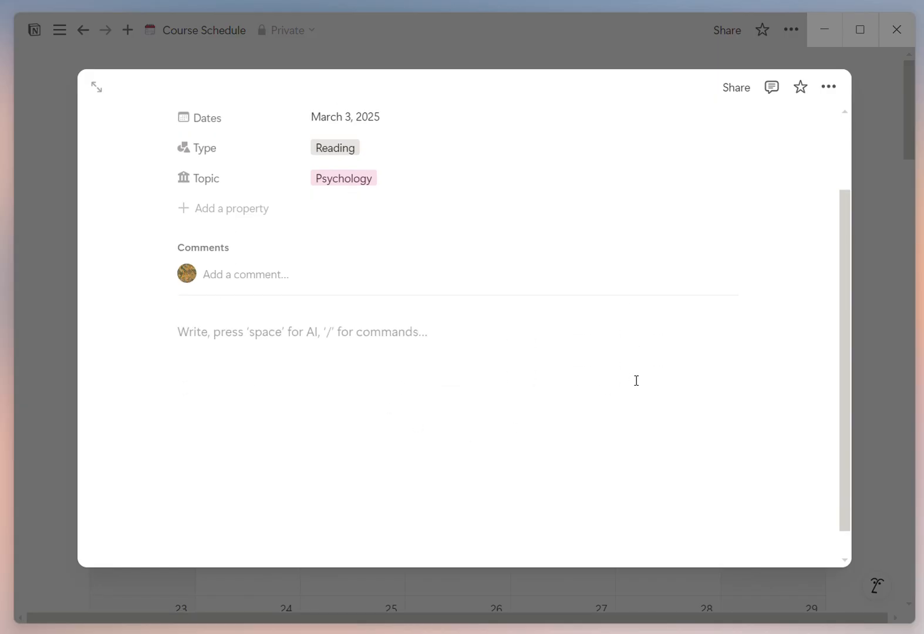
{"action": "scroll", "coordinate": [636, 380], "scroll_direction": "up", "scroll_amount": 3}
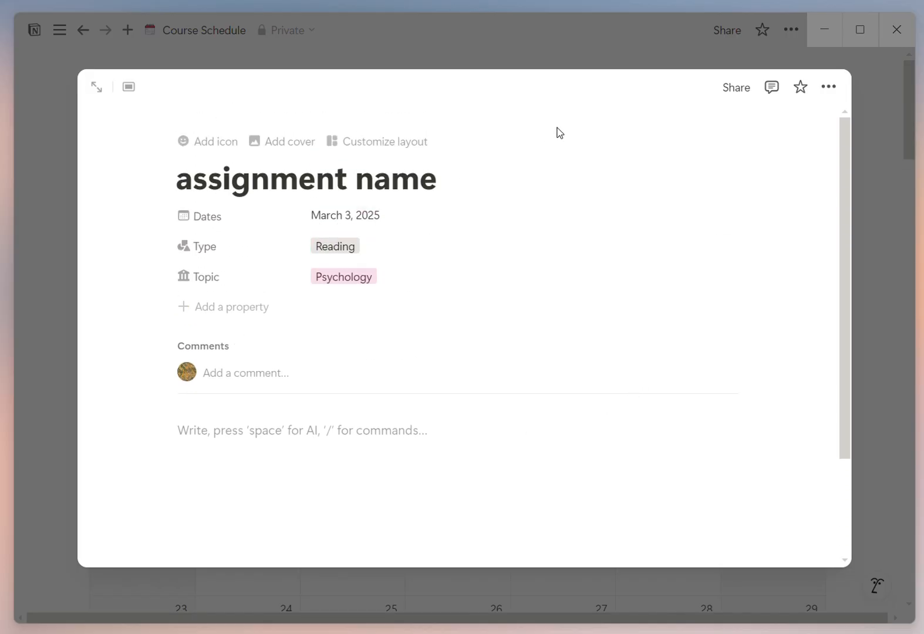
{"action": "left_click", "coordinate": [889, 160]}
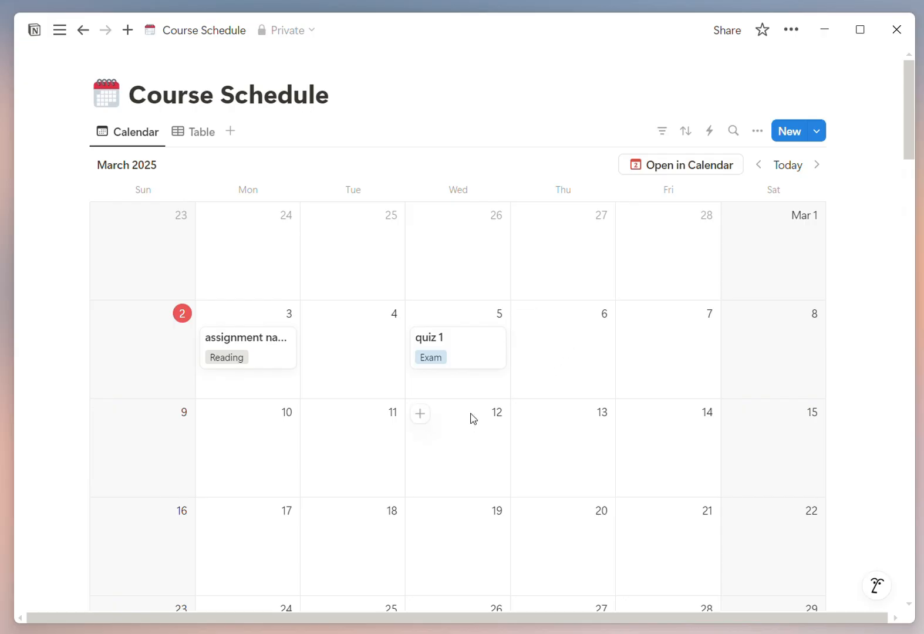
Add the blue check mark emoji as the icon of the March 3 assignment entry and close the entry
{"action": "left_click", "coordinate": [213, 342]}
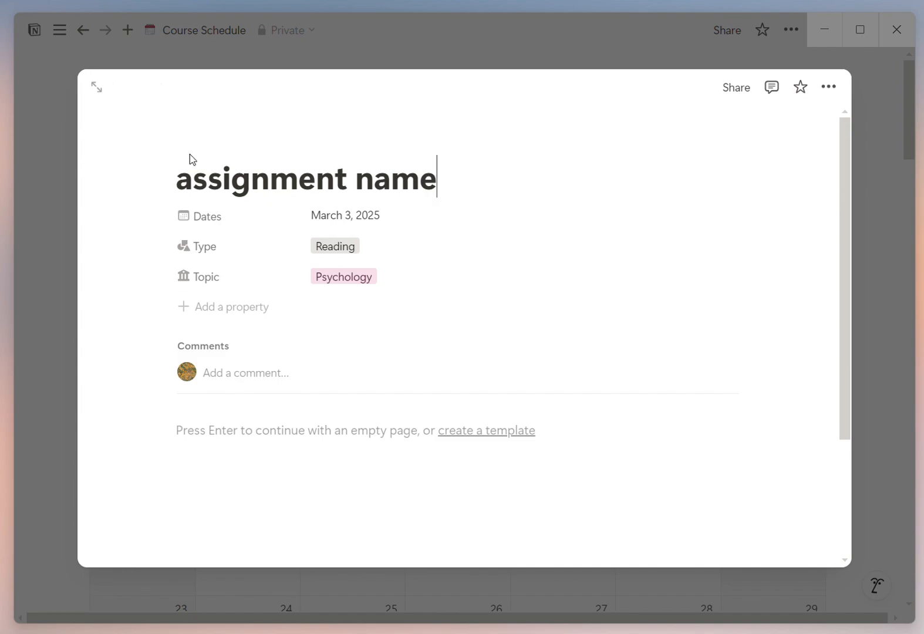
{"action": "mouse_move", "coordinate": [189, 154]}
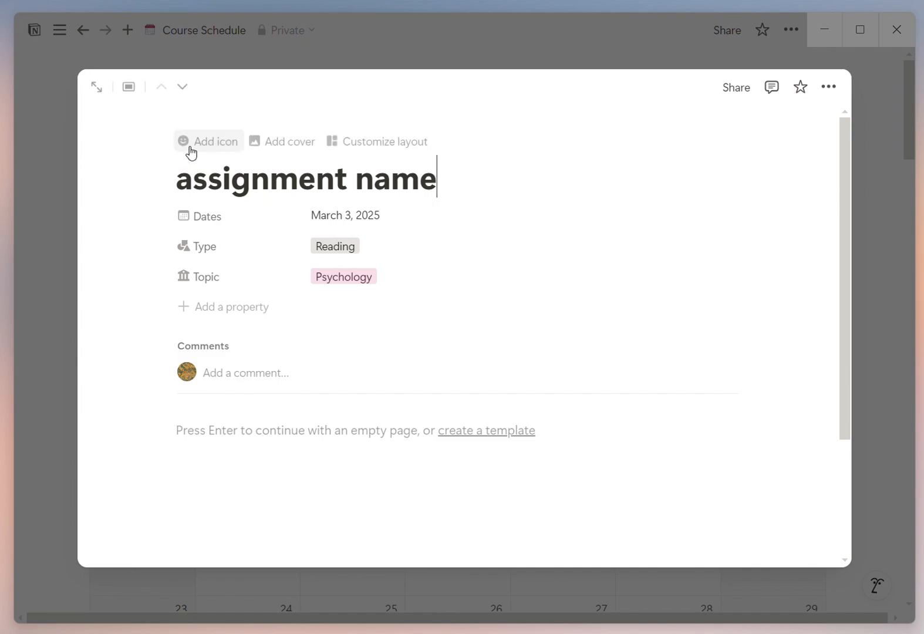
{"action": "left_click", "coordinate": [189, 147]}
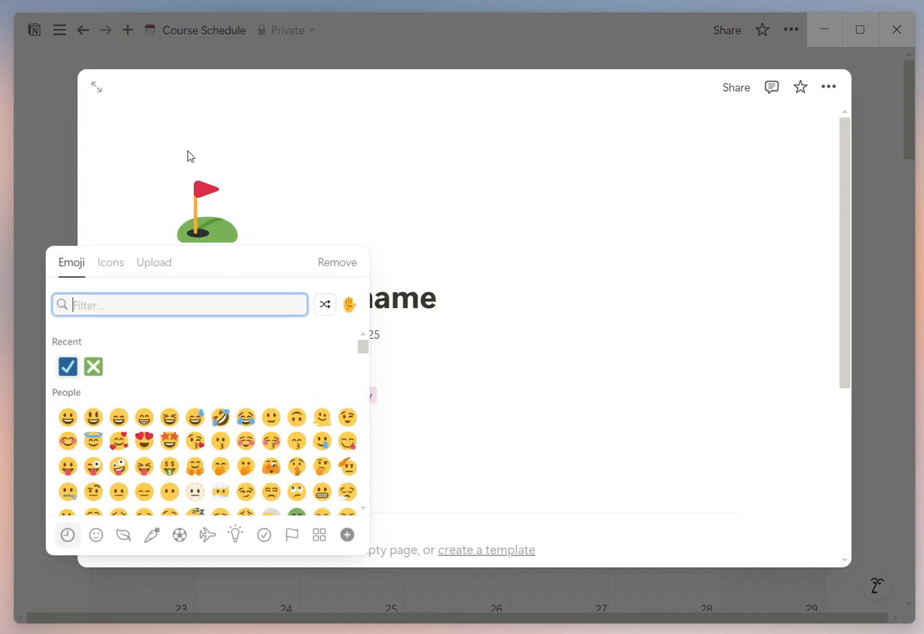
{"action": "left_click", "coordinate": [68, 370]}
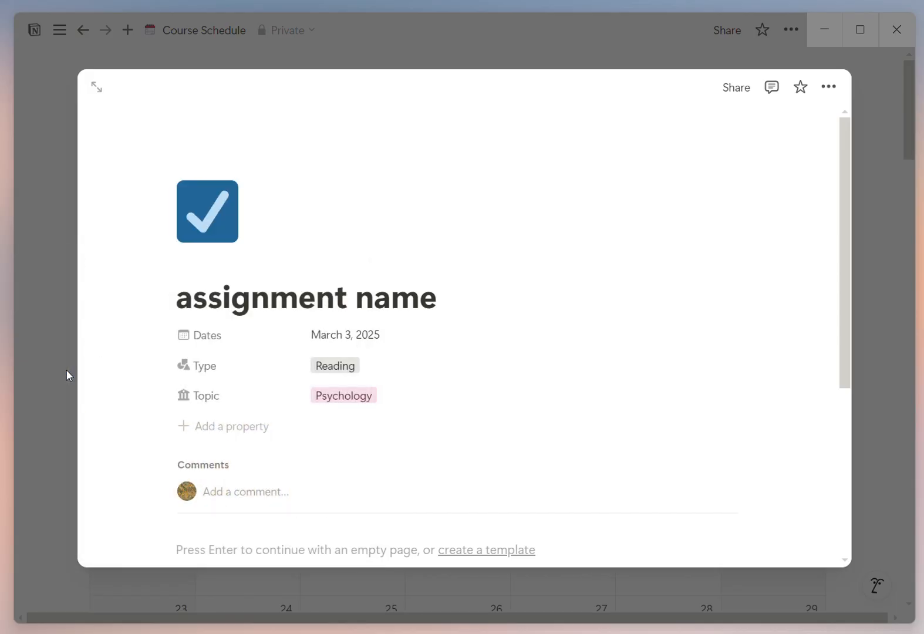
{"action": "left_click", "coordinate": [41, 313]}
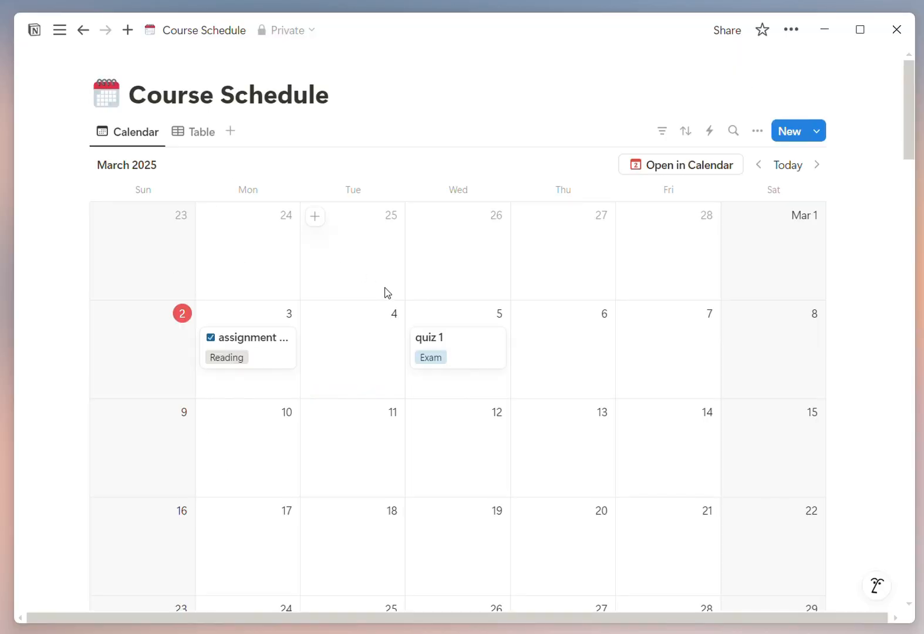
Add a cover to the Course Schedule page using the red floral carpet image from The MET Museum – Patterns
{"action": "mouse_move", "coordinate": [289, 65]}
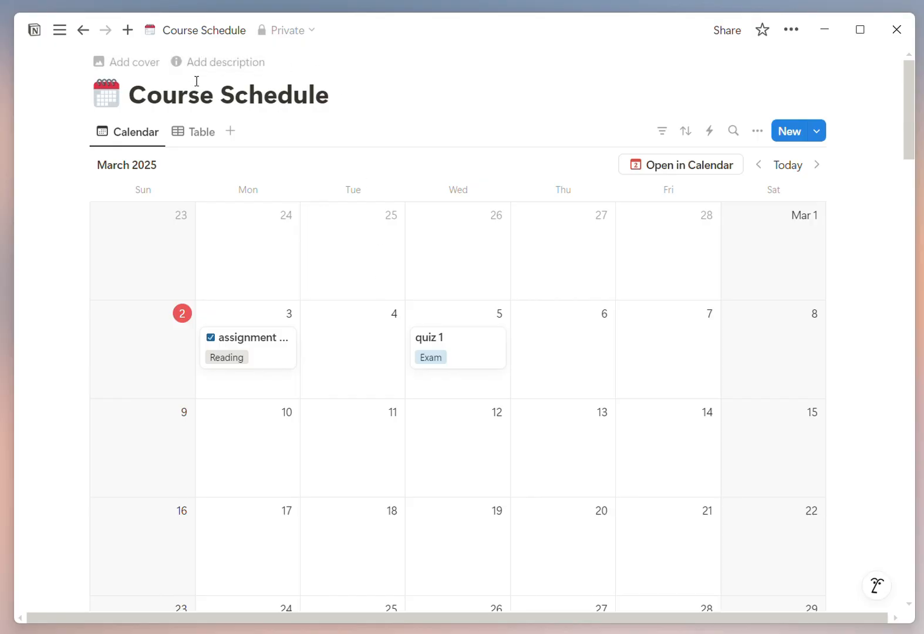
{"action": "left_click", "coordinate": [146, 72]}
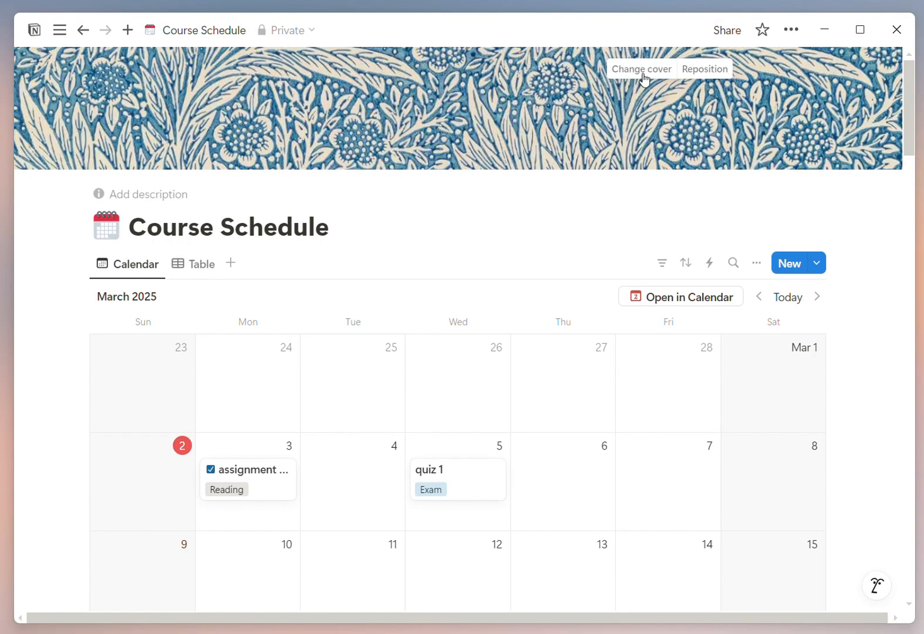
{"action": "left_click", "coordinate": [660, 73]}
{"action": "scroll", "coordinate": [731, 230], "scroll_direction": "down", "scroll_amount": 5}
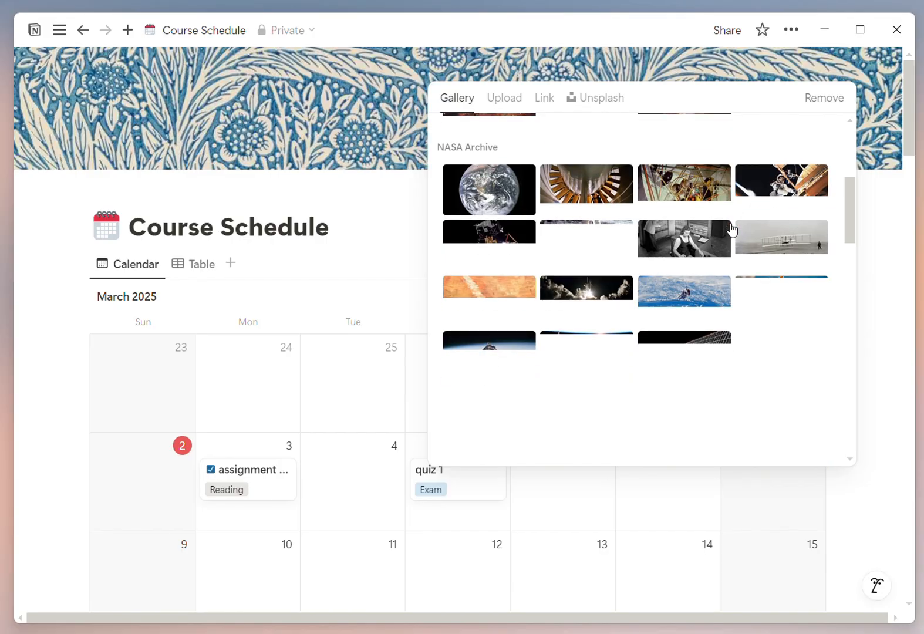
{"action": "scroll", "coordinate": [732, 230], "scroll_direction": "up", "scroll_amount": 4}
{"action": "scroll", "coordinate": [732, 228], "scroll_direction": "up", "scroll_amount": 1}
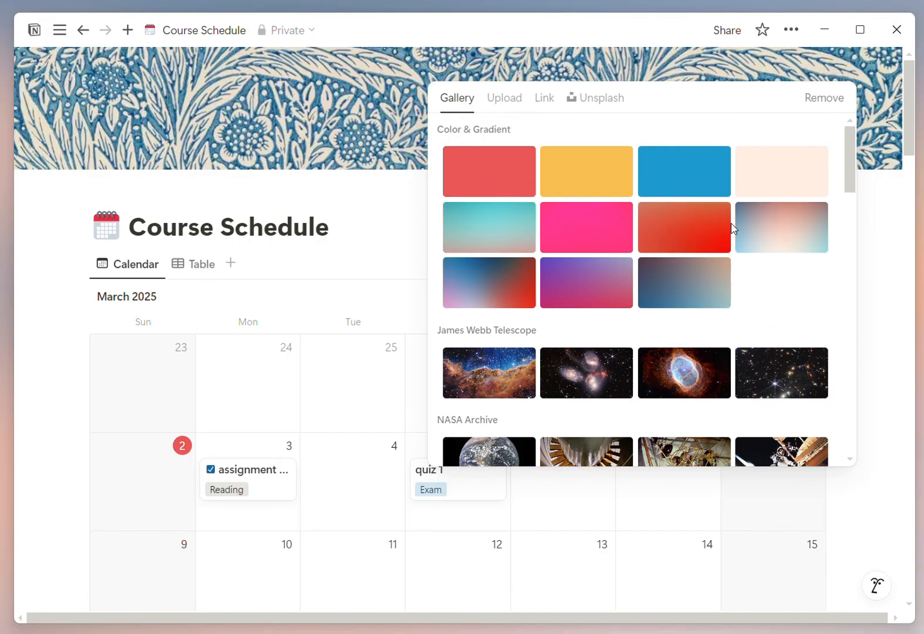
{"action": "scroll", "coordinate": [733, 227], "scroll_direction": "down", "scroll_amount": 4}
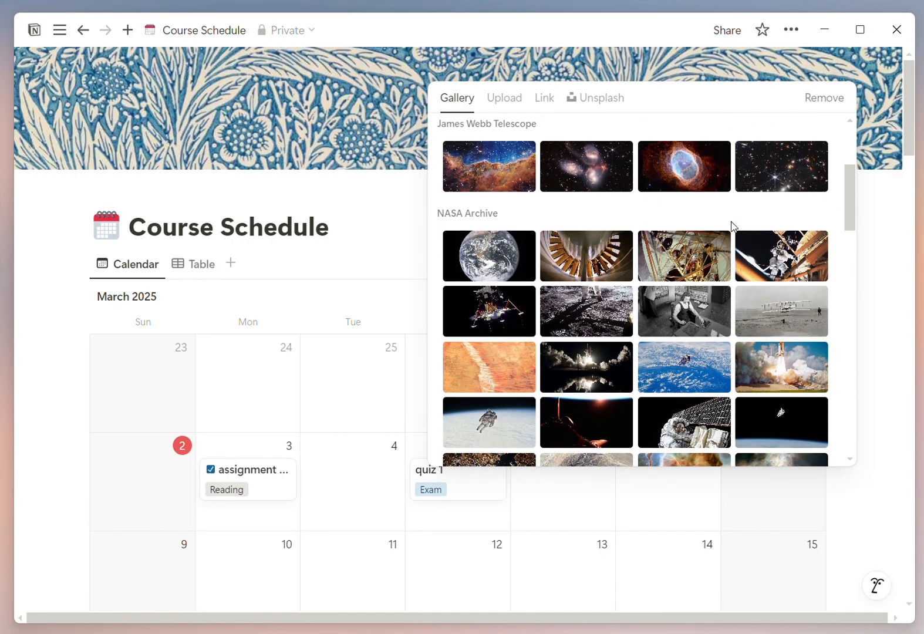
{"action": "scroll", "coordinate": [733, 227], "scroll_direction": "down", "scroll_amount": 10}
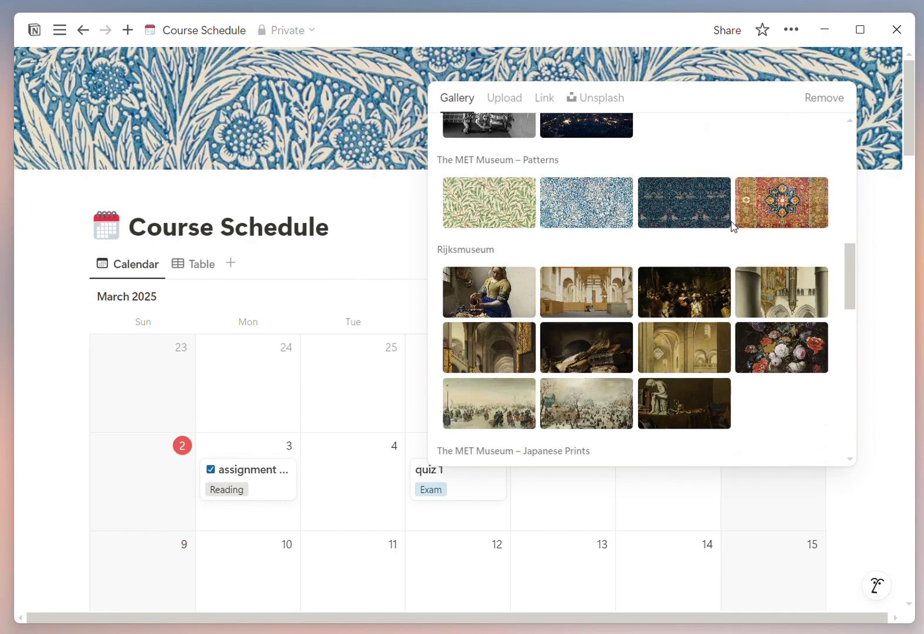
{"action": "left_click", "coordinate": [779, 206]}
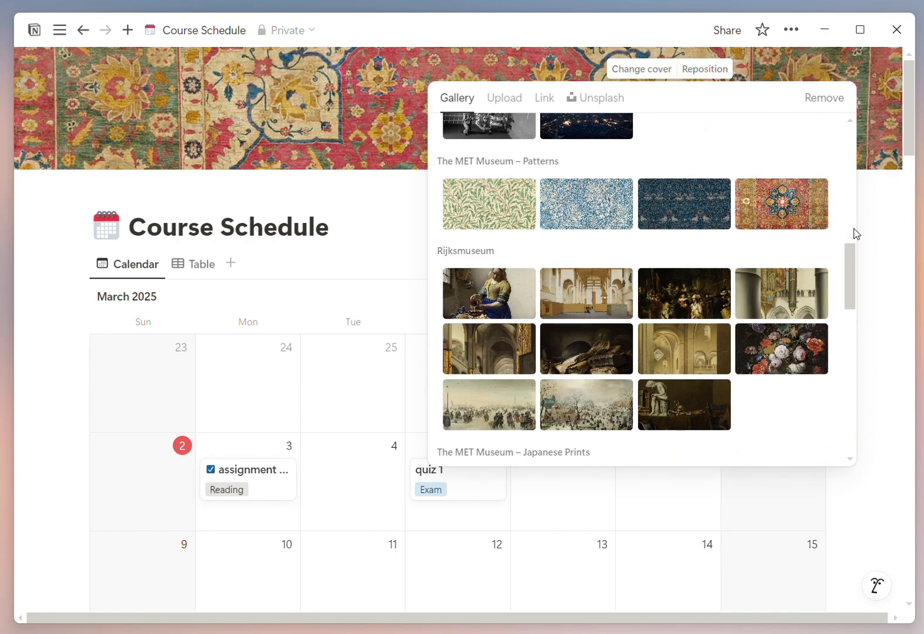
{"action": "left_click", "coordinate": [401, 197]}
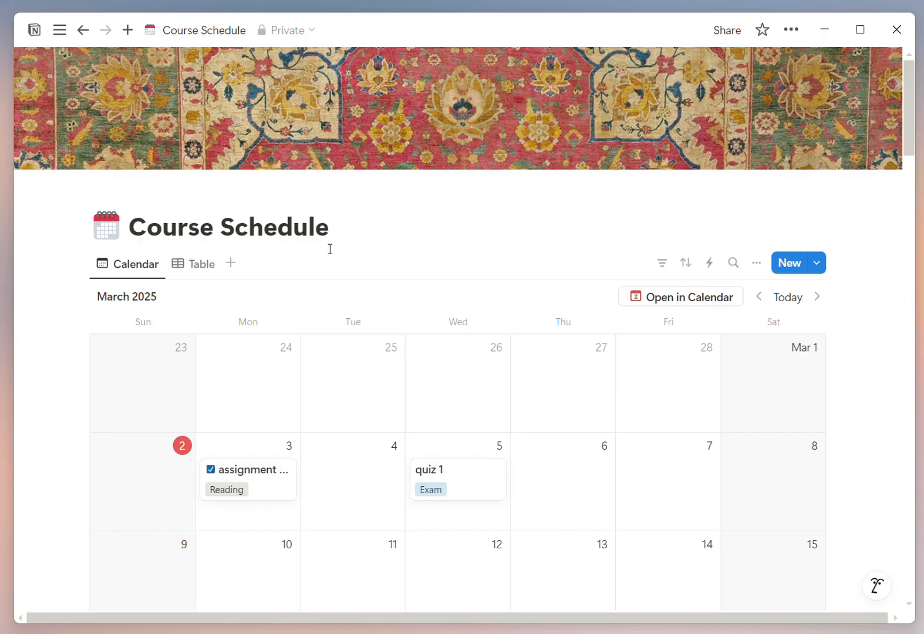
Add a Board view to the Course Schedule database and name it "Board"
{"action": "left_click", "coordinate": [230, 264]}
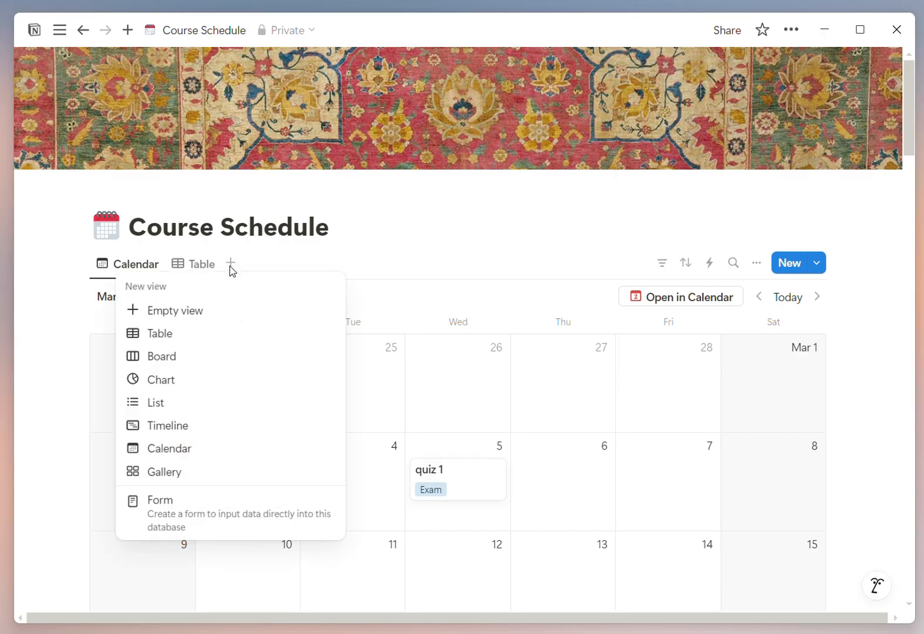
{"action": "left_click", "coordinate": [176, 356]}
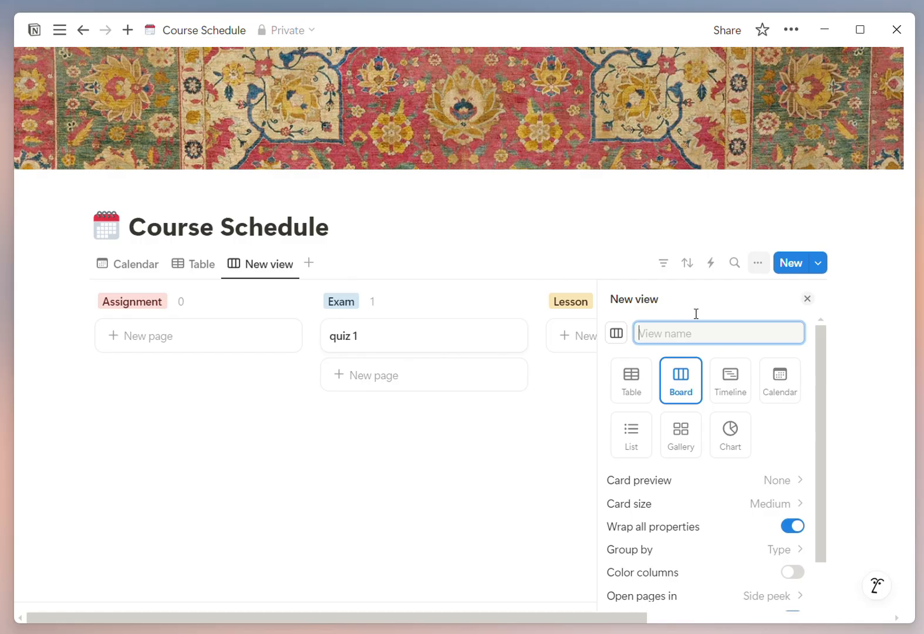
{"action": "type", "text": "Board"}
Group the Board view by Dates and close the view settings
{"action": "scroll", "coordinate": [695, 313], "scroll_direction": "down", "scroll_amount": 1}
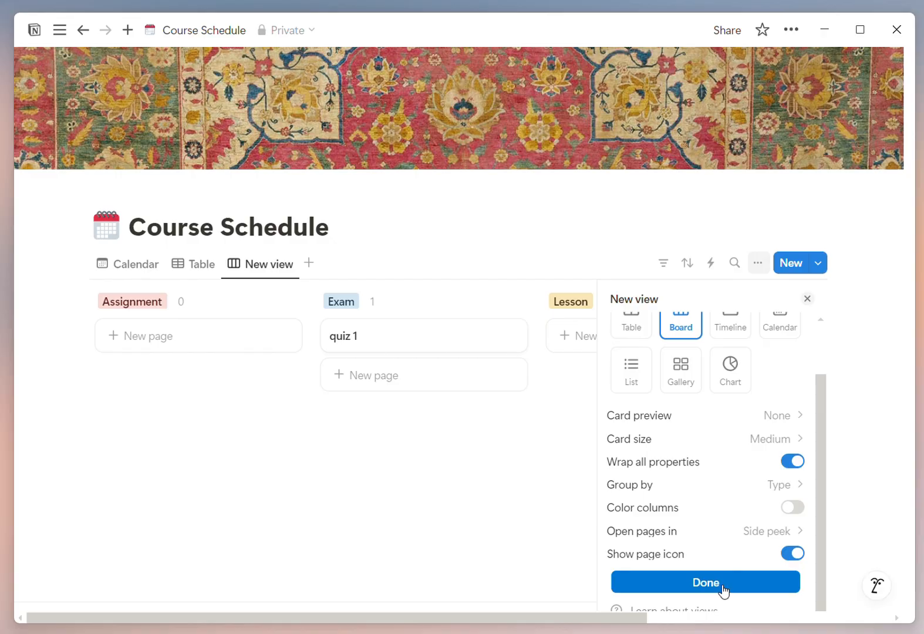
{"action": "left_click", "coordinate": [771, 492]}
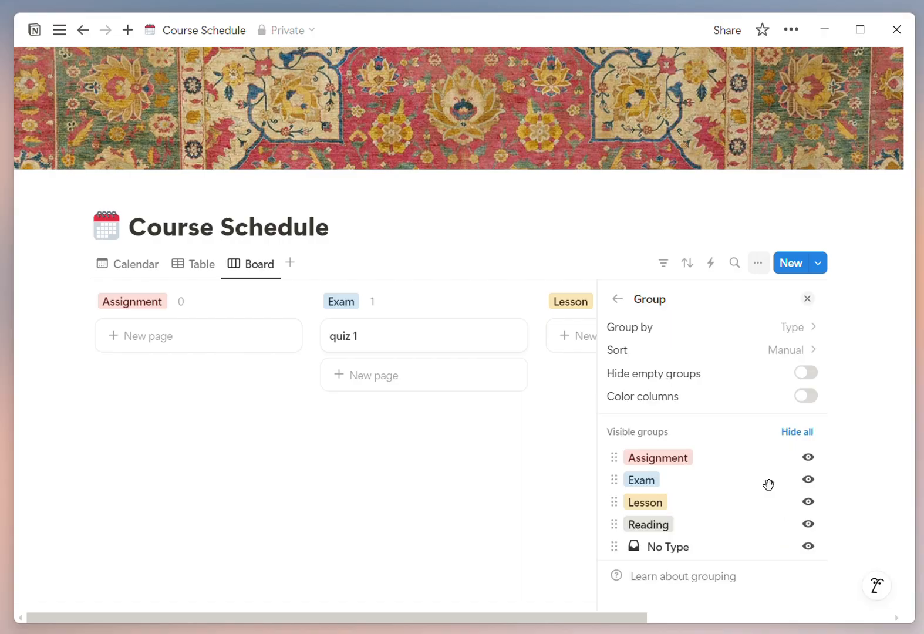
{"action": "left_click", "coordinate": [758, 327]}
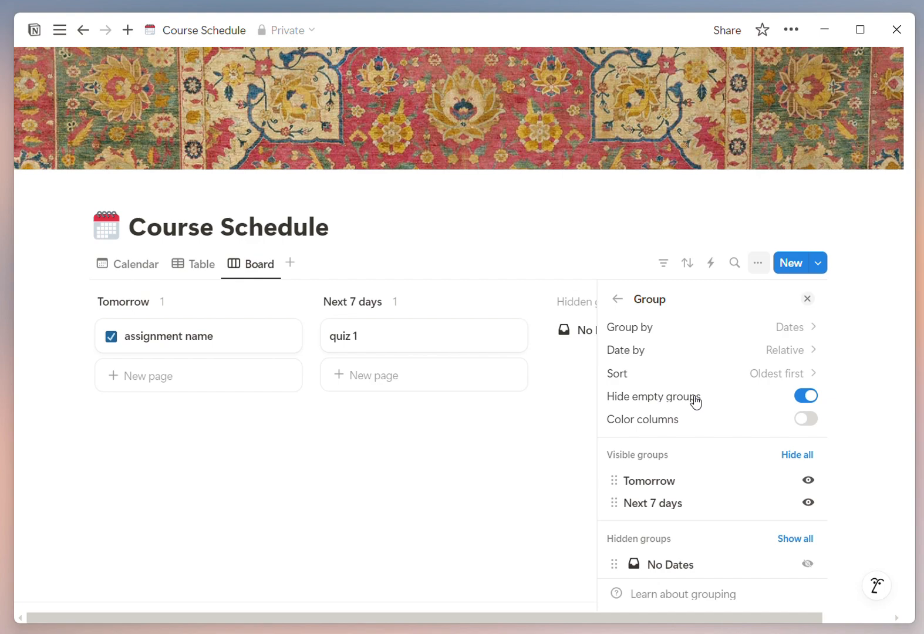
{"action": "left_click", "coordinate": [533, 473]}
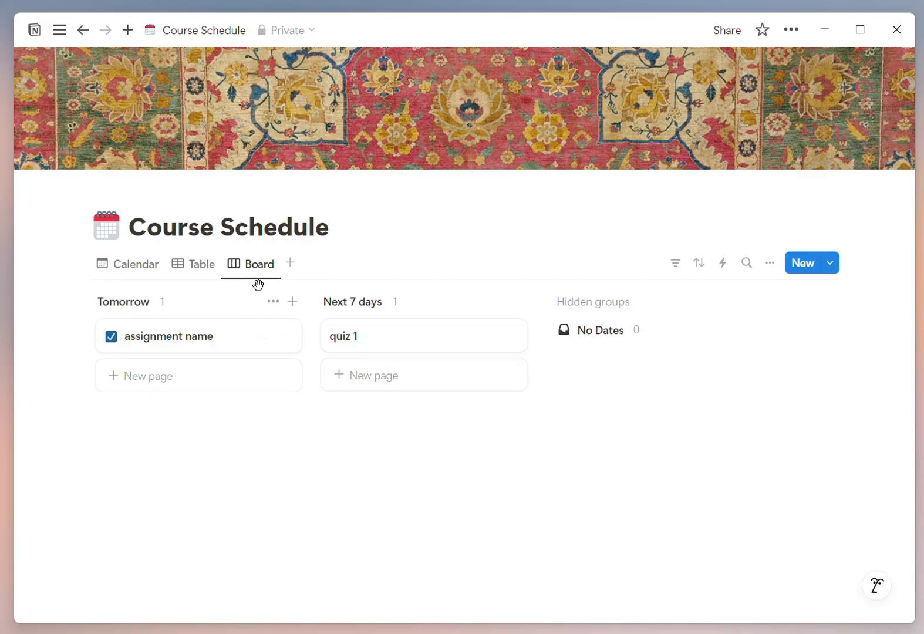
Hide the Tomorrow group on the board and switch back to the Calendar view
{"action": "left_click", "coordinate": [274, 302]}
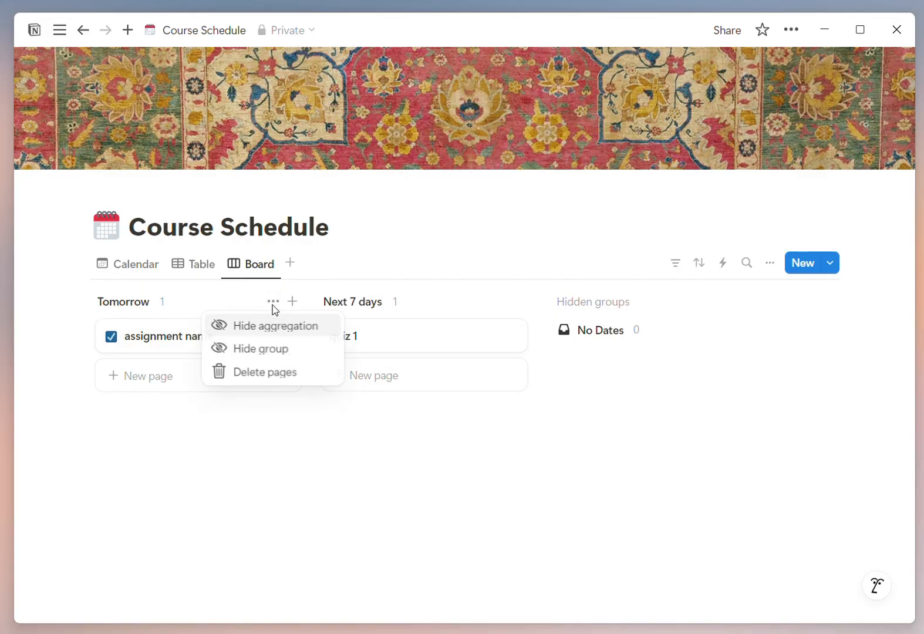
{"action": "left_click", "coordinate": [274, 349]}
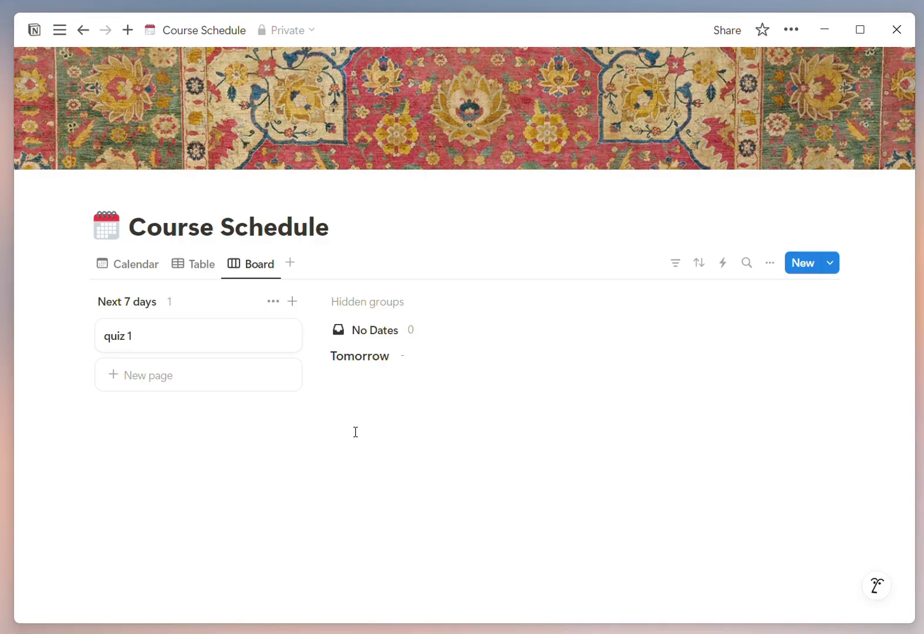
{"action": "left_click", "coordinate": [131, 270]}
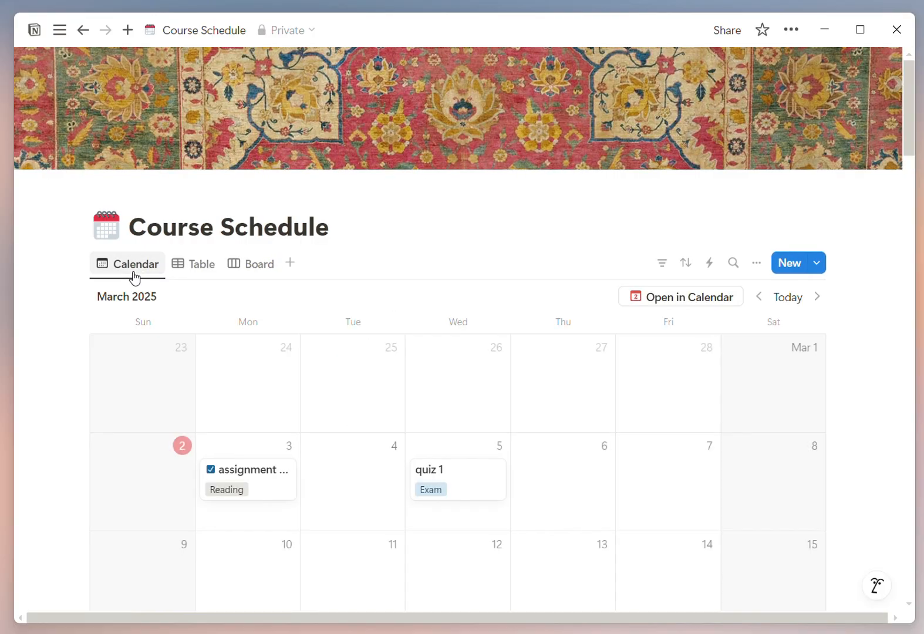
{"action": "scroll", "coordinate": [191, 398], "scroll_direction": "down", "scroll_amount": 2}
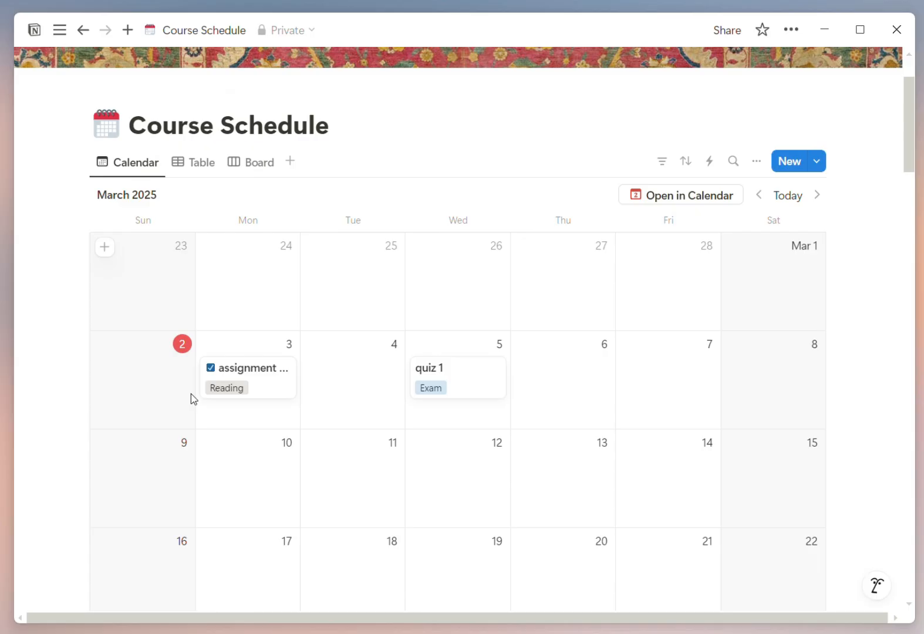